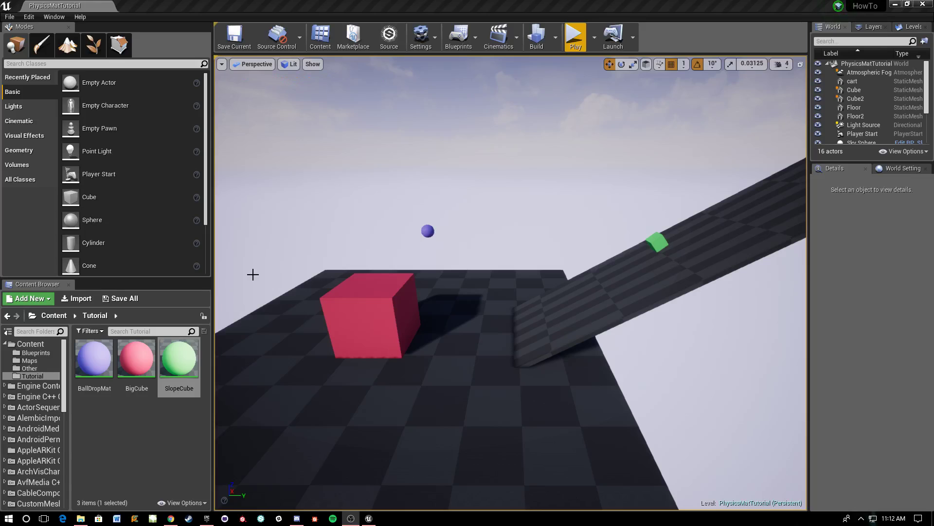
Step: Play-test the level twice to examine how the blue ball, red cube and green cube on the slope behave
{"action": "right_click_drag", "start_coordinate": [462, 236], "coordinate": [467, 209]}
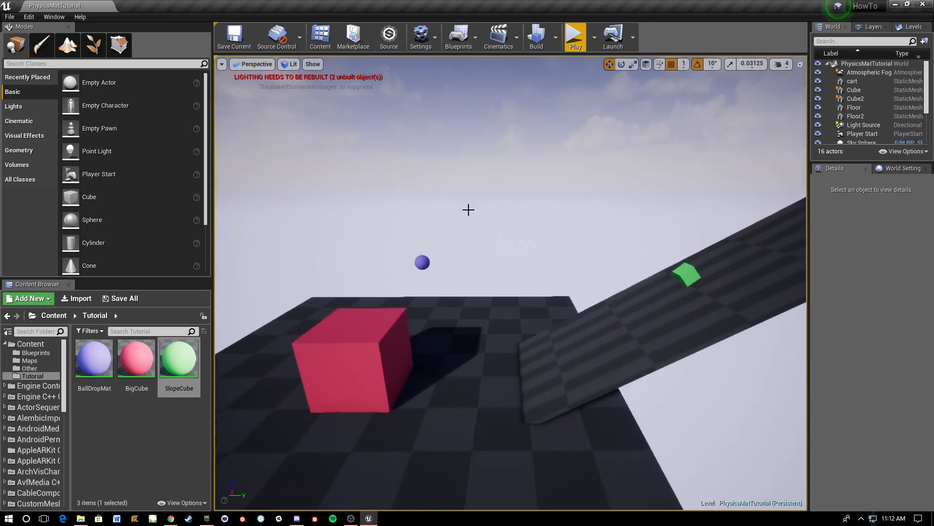
{"action": "left_click", "coordinate": [572, 44]}
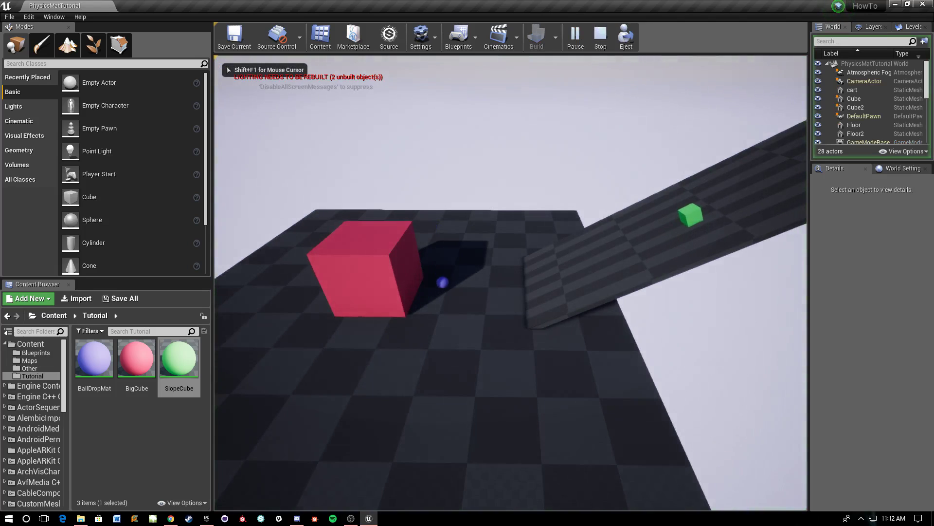
{"action": "key", "text": "Escape"}
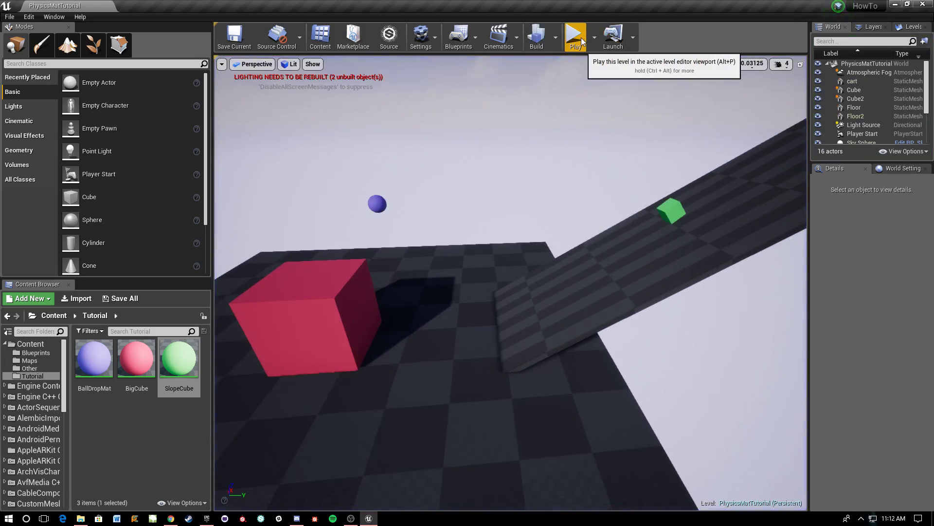
{"action": "left_click", "coordinate": [575, 36]}
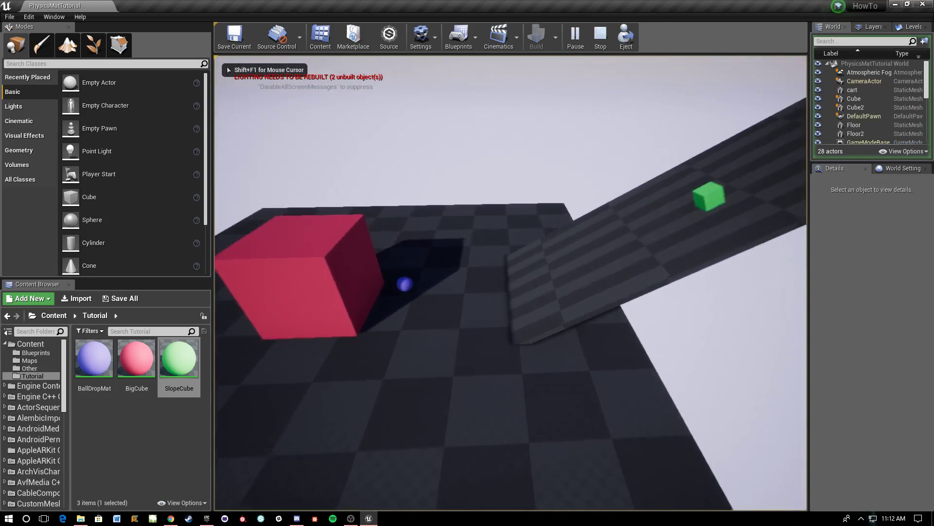
{"action": "key", "text": "w"}
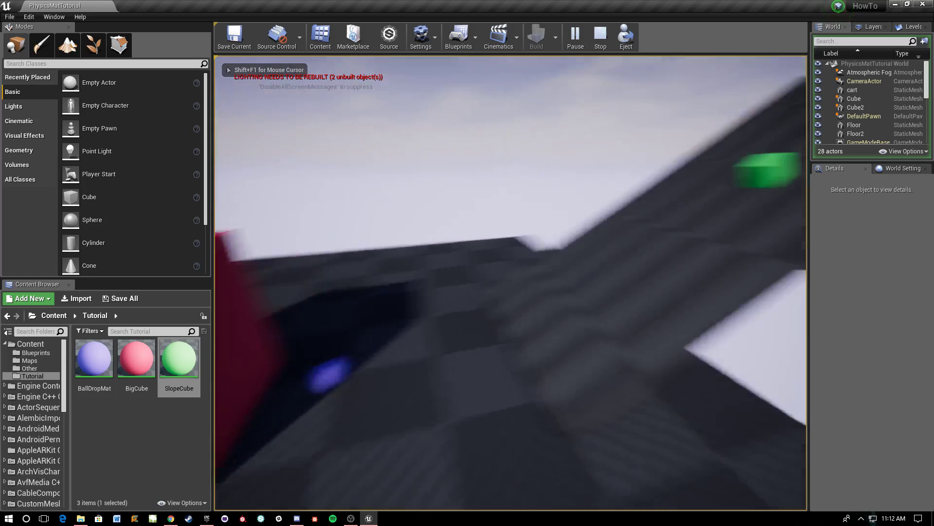
{"action": "key", "text": "w"}
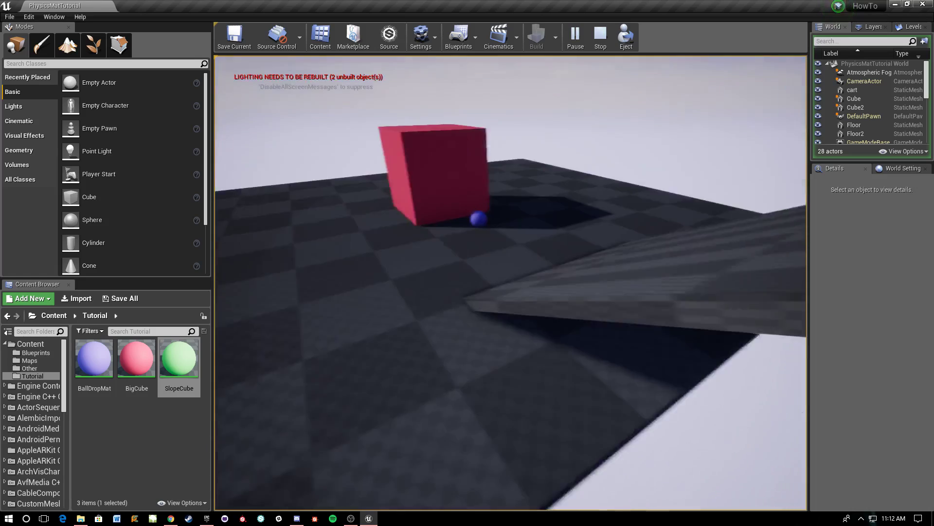
{"action": "key", "text": "w"}
{"action": "key", "text": "s"}
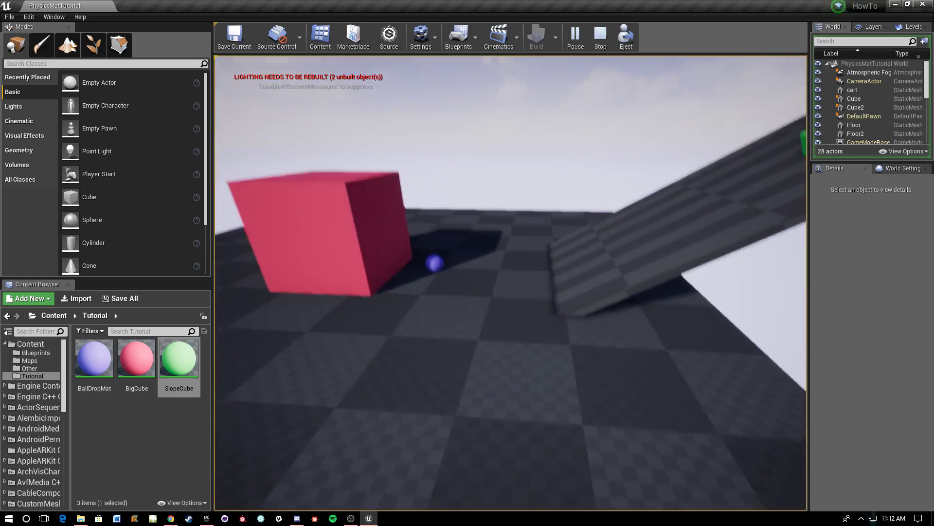
{"action": "key", "text": "Escape"}
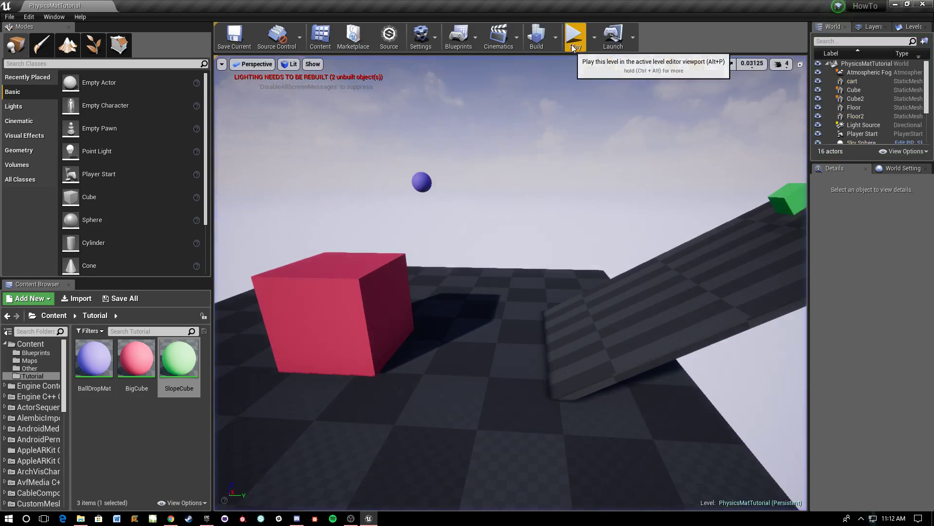
Step: Run the level again and fly around the red cube, ball and ramp to inspect their physics up close
{"action": "left_click", "coordinate": [572, 39]}
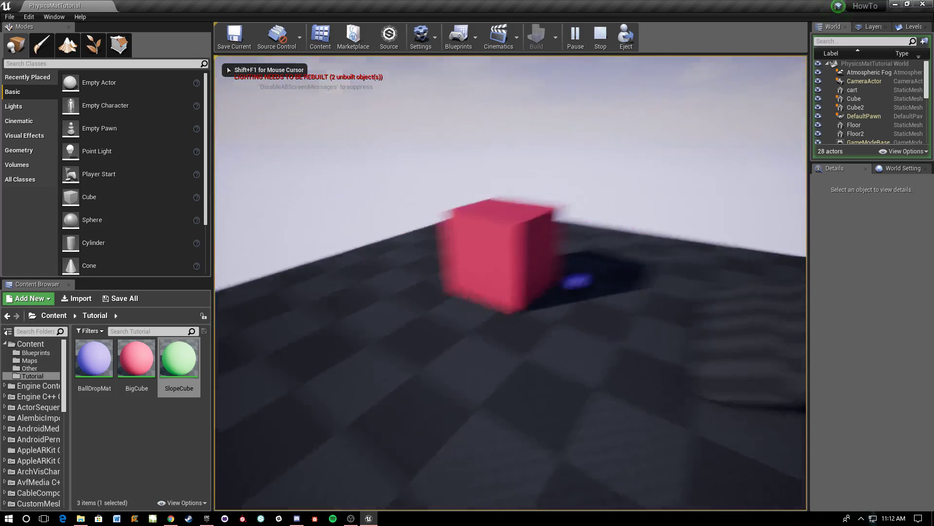
{"action": "key", "text": "w"}
{"action": "key", "text": "w"}
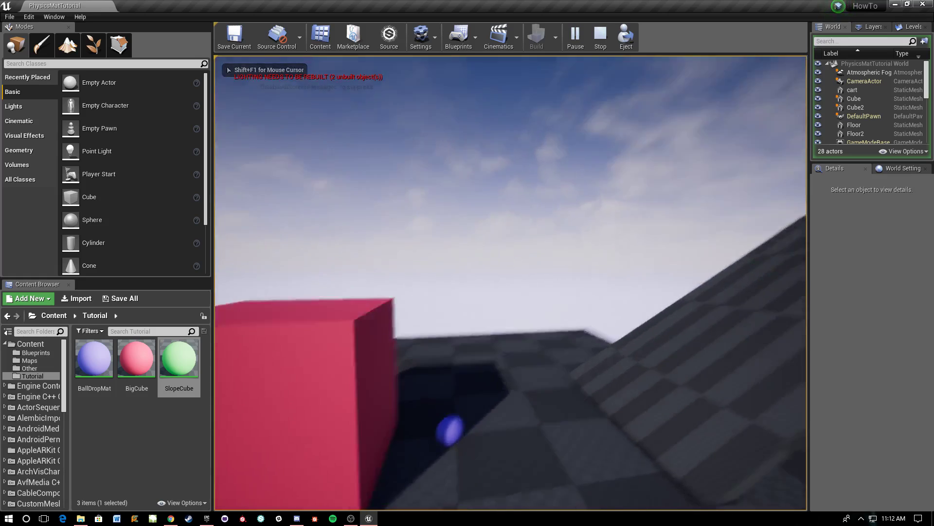
{"action": "key", "text": "s"}
{"action": "key", "text": "w"}
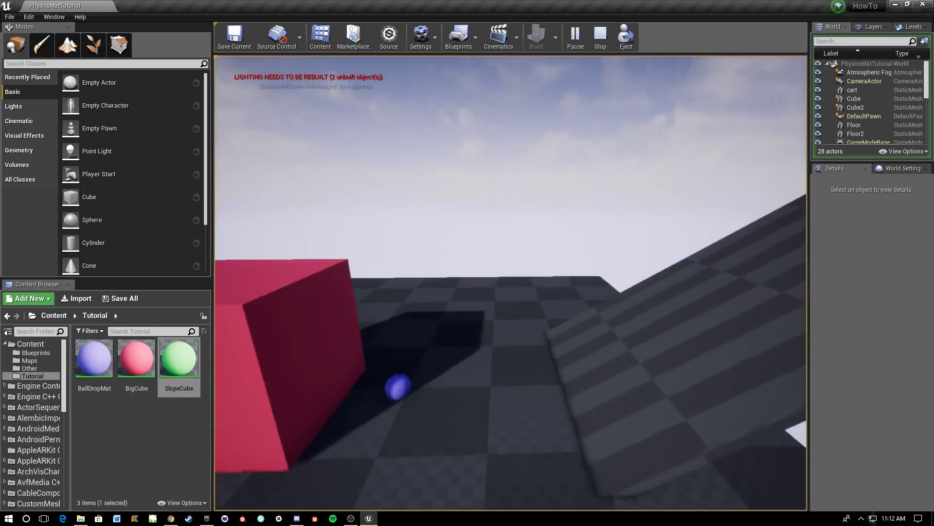
{"action": "key", "text": "s"}
{"action": "key", "text": "w"}
{"action": "key", "text": "w"}
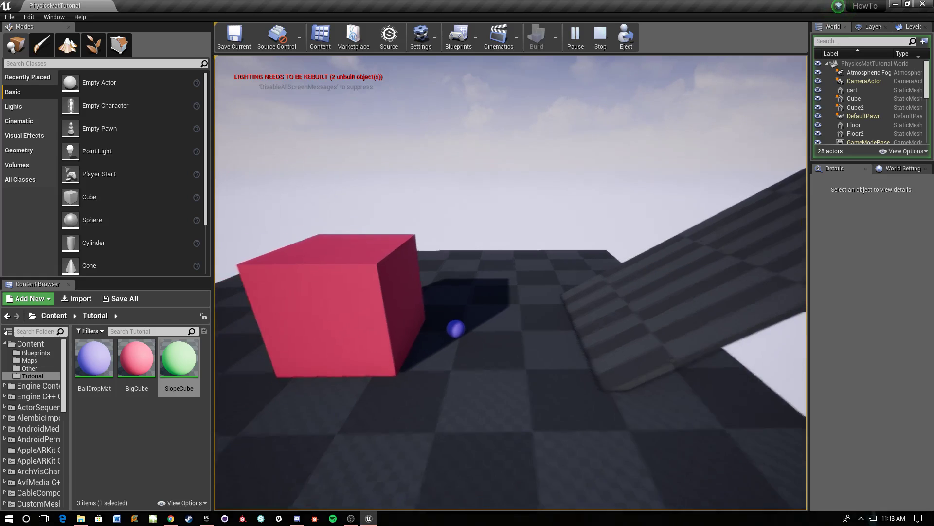
{"action": "key", "text": "Escape"}
{"action": "key", "text": "alt+p"}
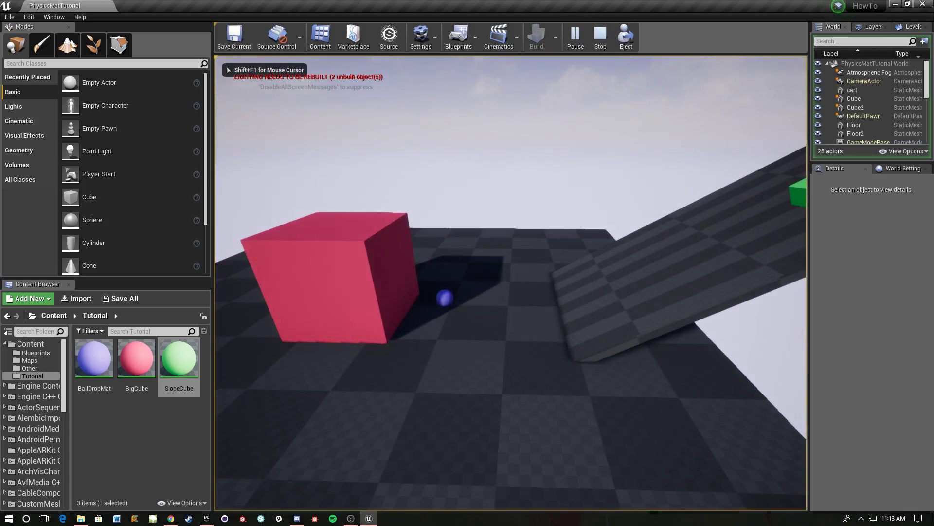
{"action": "key", "text": "Escape"}
{"action": "right_click_drag", "start_coordinate": [630, 169], "coordinate": [637, 150]}
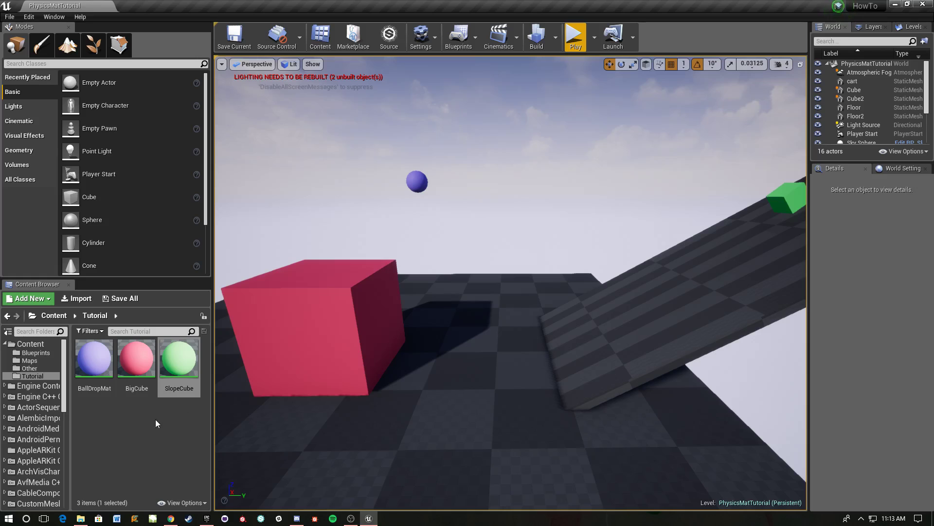
Step: Create a physical material of class PhysicalMaterial in the Tutorial folder and name it SlopeCubePhys
{"action": "right_click", "coordinate": [113, 425]}
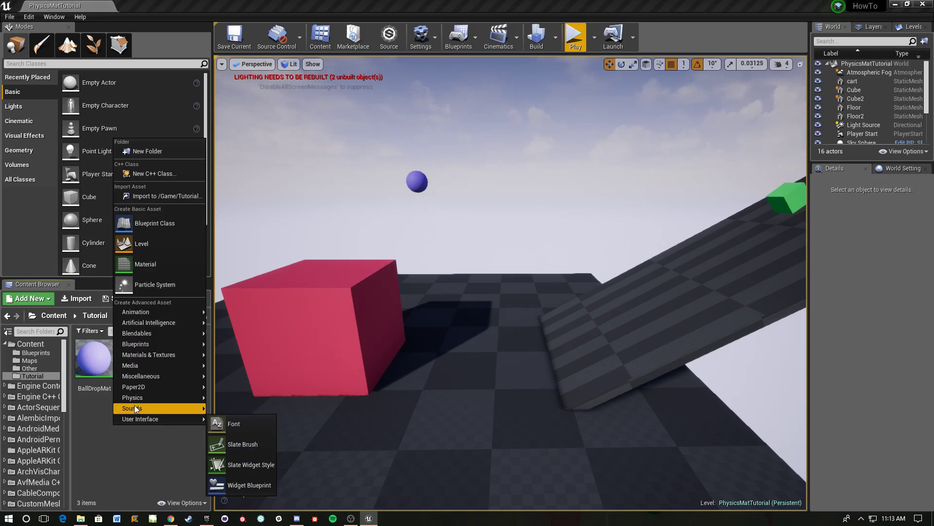
{"action": "mouse_move", "coordinate": [182, 396]}
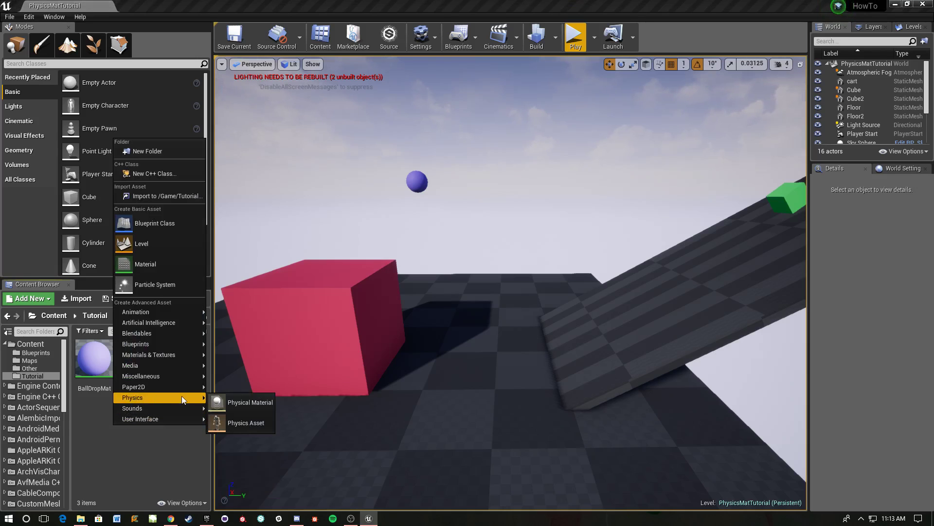
{"action": "left_click", "coordinate": [238, 401]}
{"action": "left_click", "coordinate": [406, 177]}
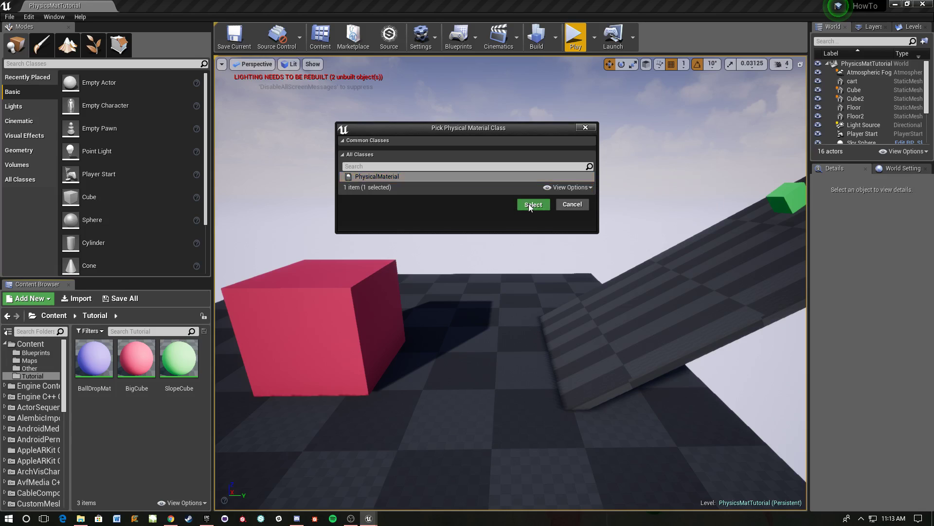
{"action": "left_click", "coordinate": [529, 205]}
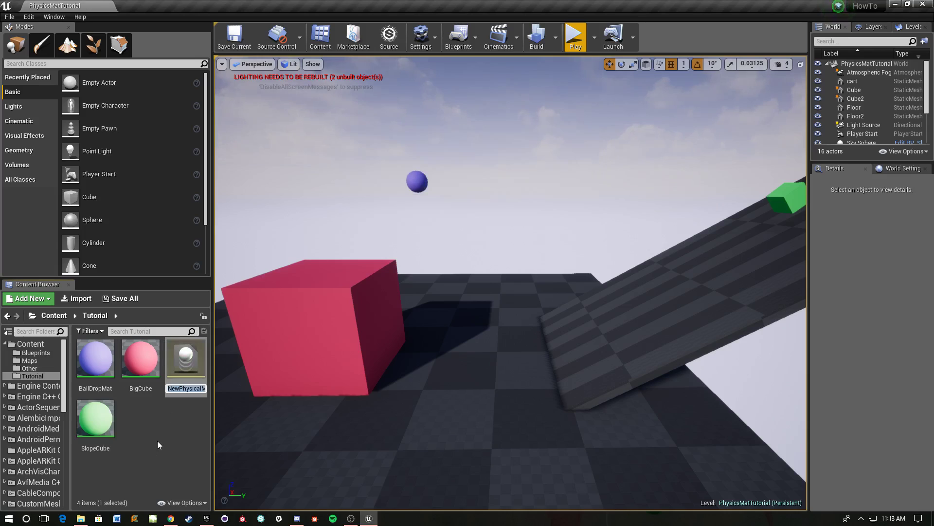
{"action": "type", "text": "Ball"}
{"action": "key", "text": "BackSpace"}
{"action": "key", "text": "BackSpace"}
{"action": "key", "text": "BackSpace"}
{"action": "key", "text": "BackSpace"}
{"action": "type", "text": "Slo"}
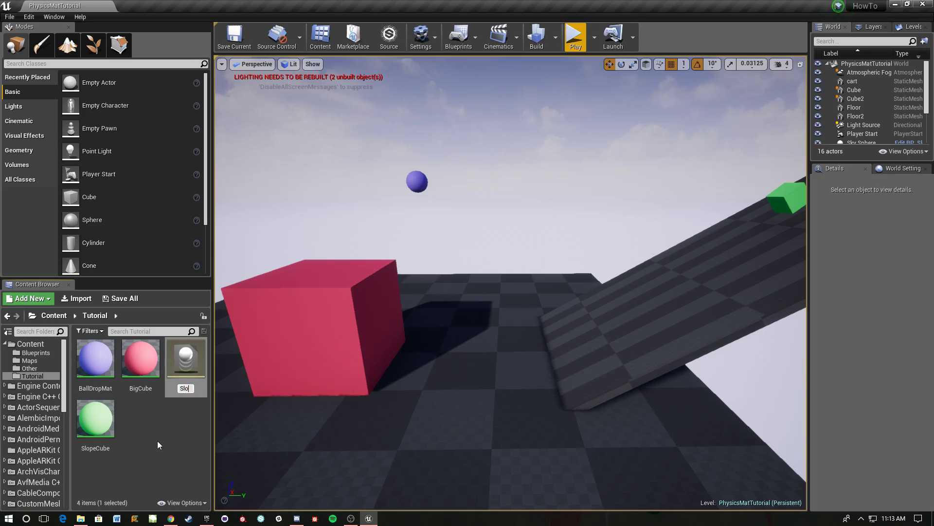
{"action": "type", "text": "peCubePhys"}
{"action": "key", "text": "Return"}
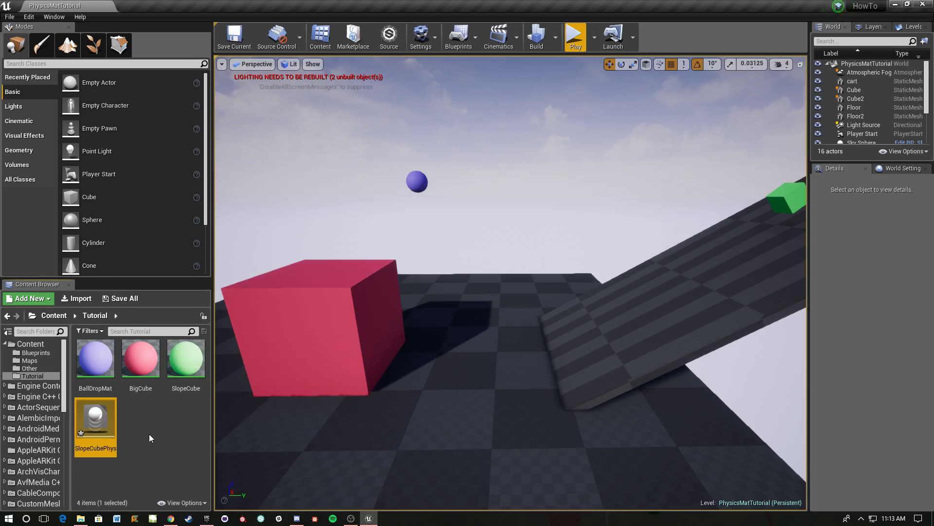
Step: Open the SlopeCubePhys physical material, set its friction to 0 and save it
{"action": "right_click_drag", "start_coordinate": [570, 289], "coordinate": [509, 312]}
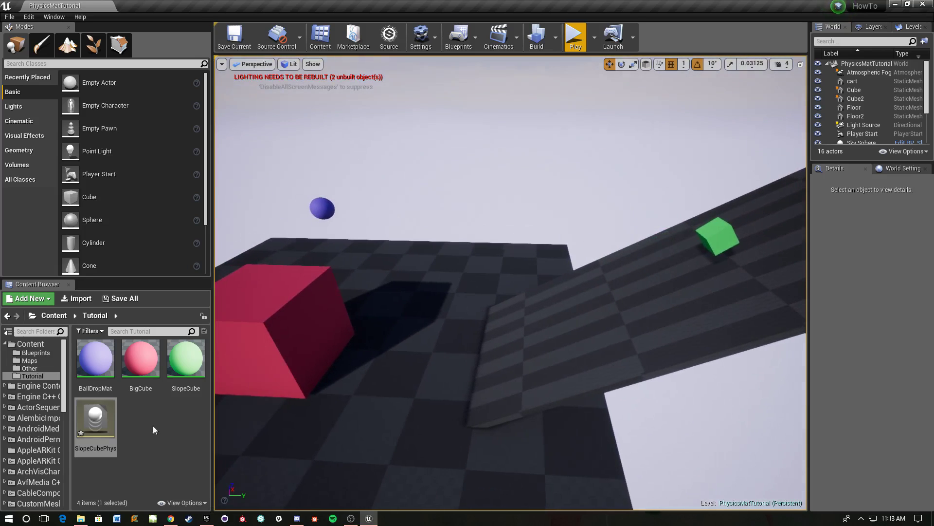
{"action": "double_click", "coordinate": [105, 417]}
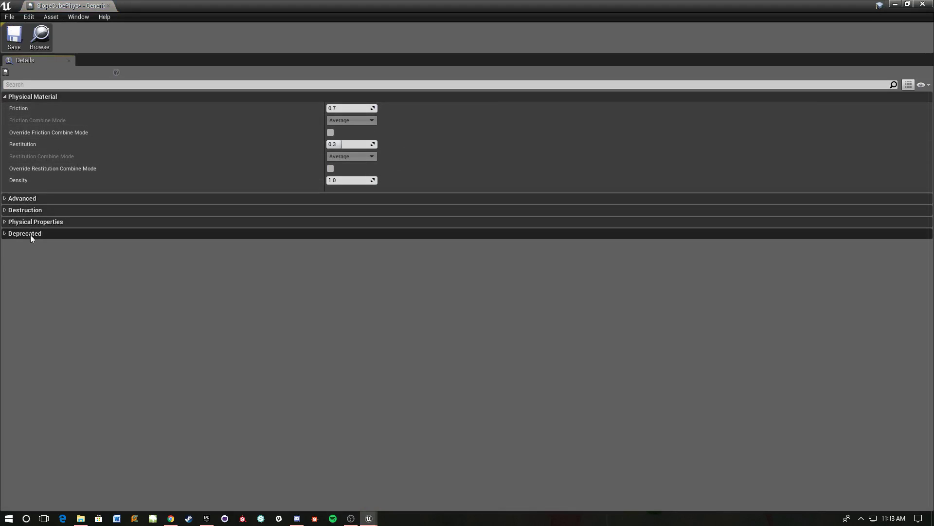
{"action": "left_click", "coordinate": [5, 199]}
{"action": "left_click", "coordinate": [5, 199]}
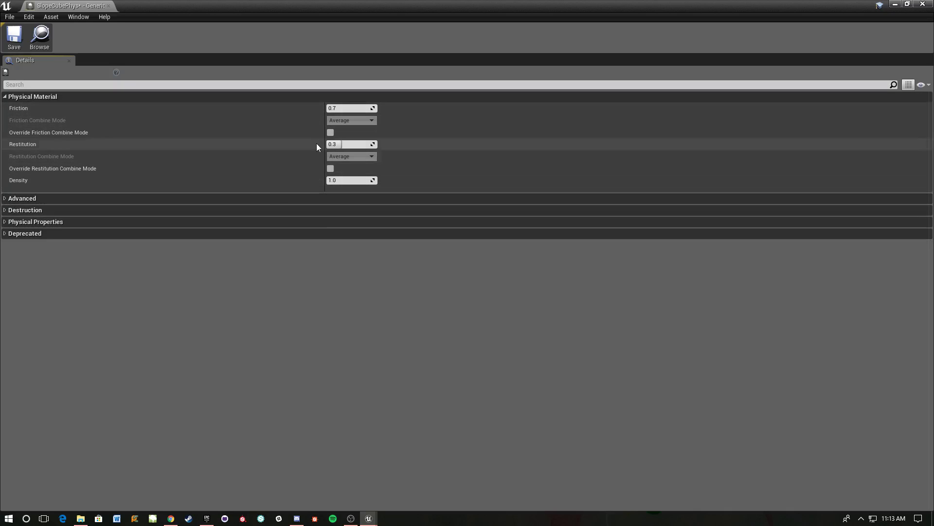
{"action": "left_click", "coordinate": [347, 110]}
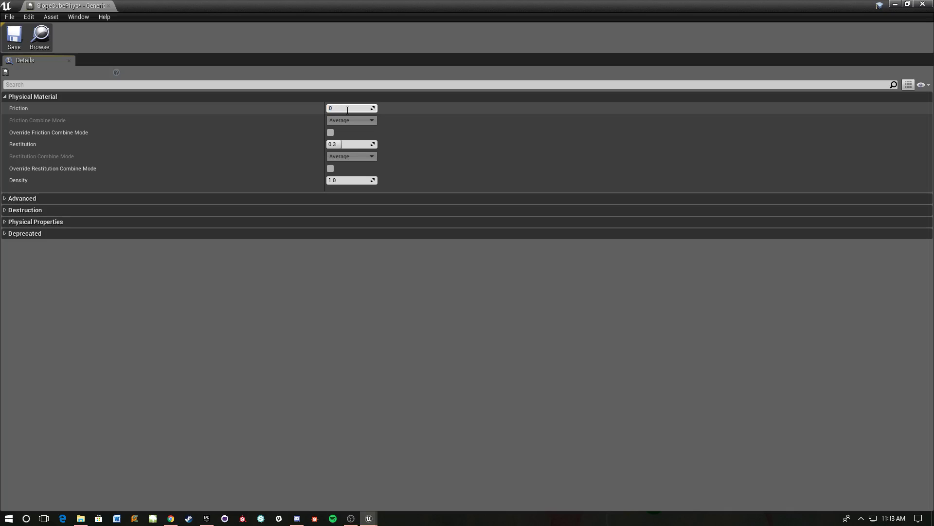
{"action": "left_click", "coordinate": [15, 44]}
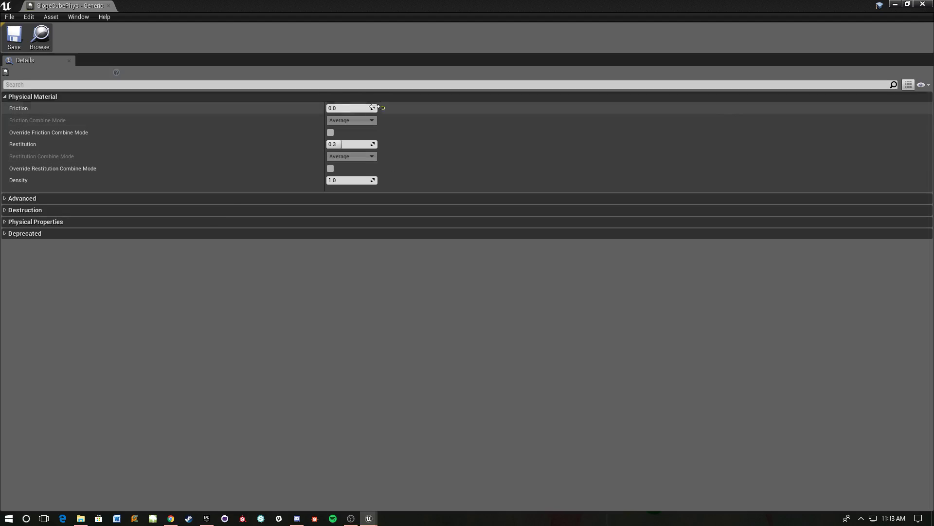
Step: Override the friction combine mode of SlopeCubePhys with Min, then save and close the asset
{"action": "left_click", "coordinate": [331, 132]}
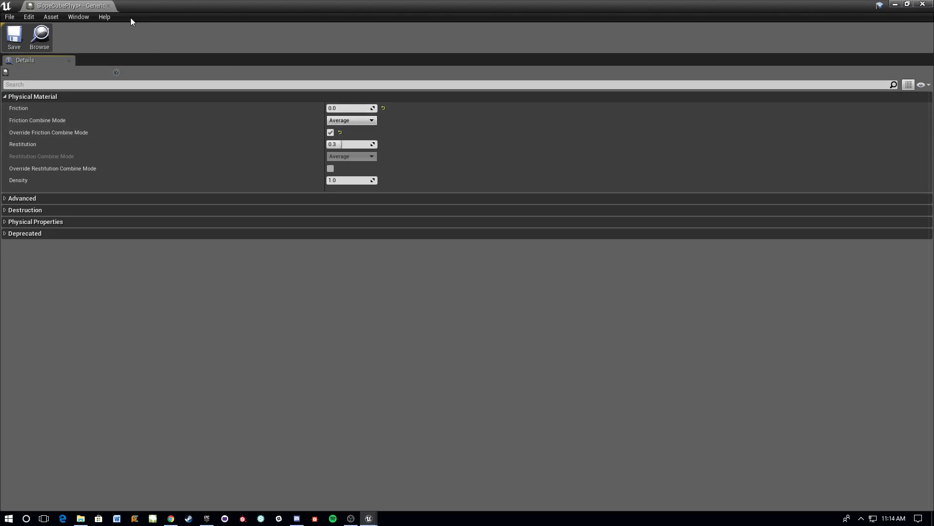
{"action": "left_click", "coordinate": [342, 123]}
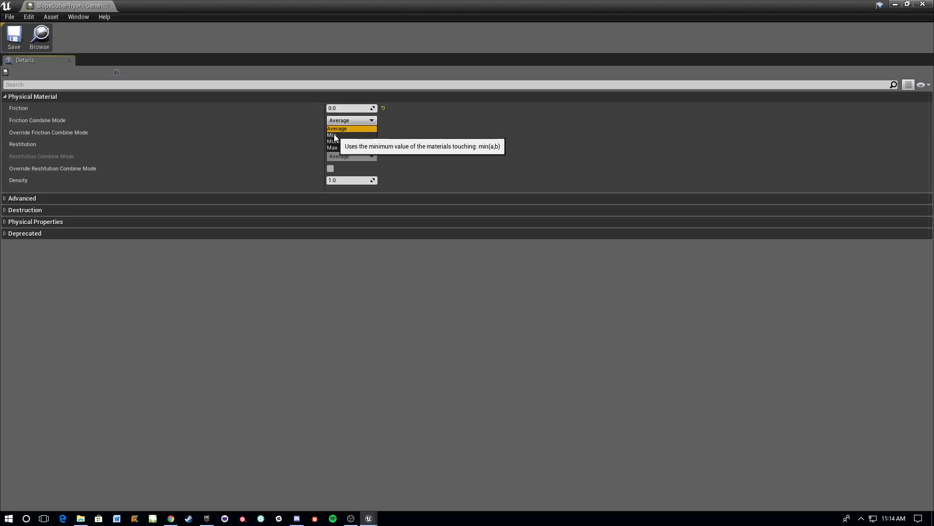
{"action": "left_click", "coordinate": [334, 135]}
{"action": "left_click", "coordinate": [346, 119]}
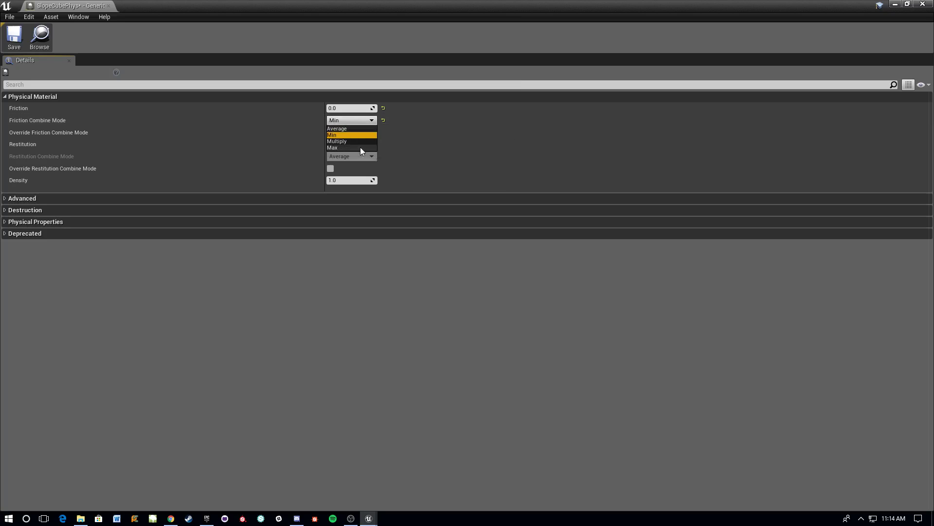
{"action": "left_click", "coordinate": [337, 136]}
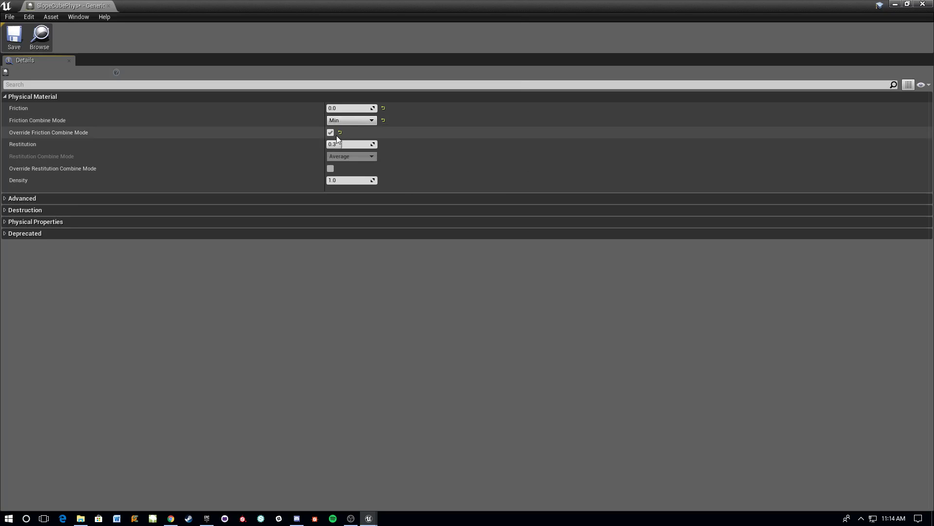
{"action": "left_click", "coordinate": [16, 51]}
{"action": "left_click", "coordinate": [108, 6]}
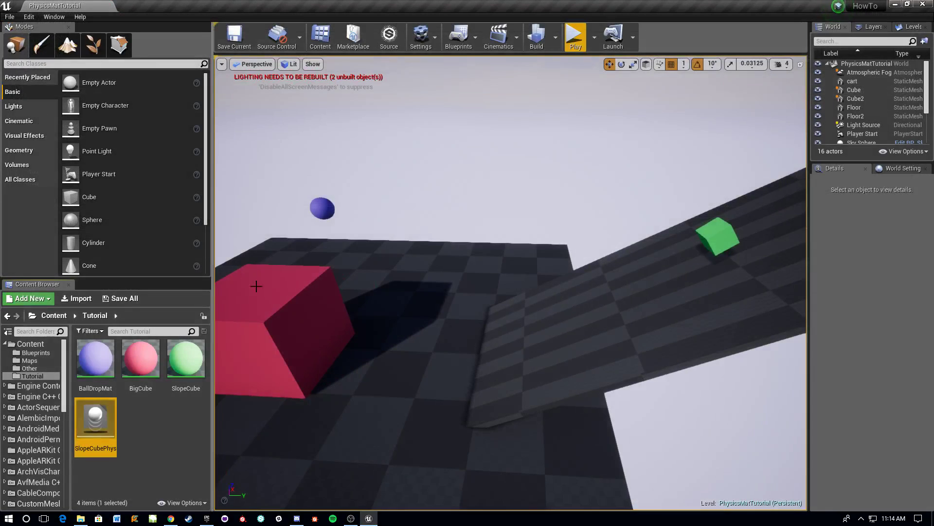
Step: Open the SlopeCube material used by the green cube and assign SlopeCubePhys as its physical material
{"action": "left_click", "coordinate": [721, 236]}
{"action": "right_click_drag", "start_coordinate": [685, 283], "coordinate": [715, 265]}
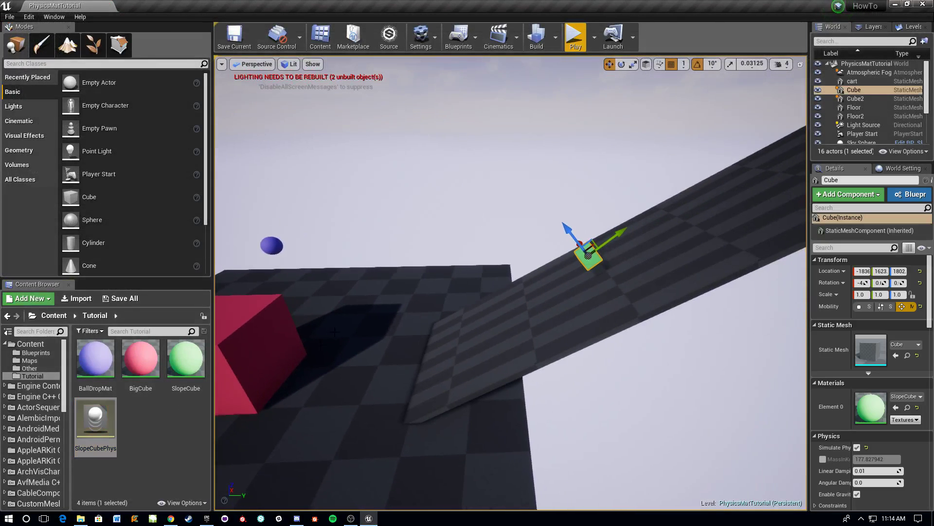
{"action": "double_click", "coordinate": [194, 367]}
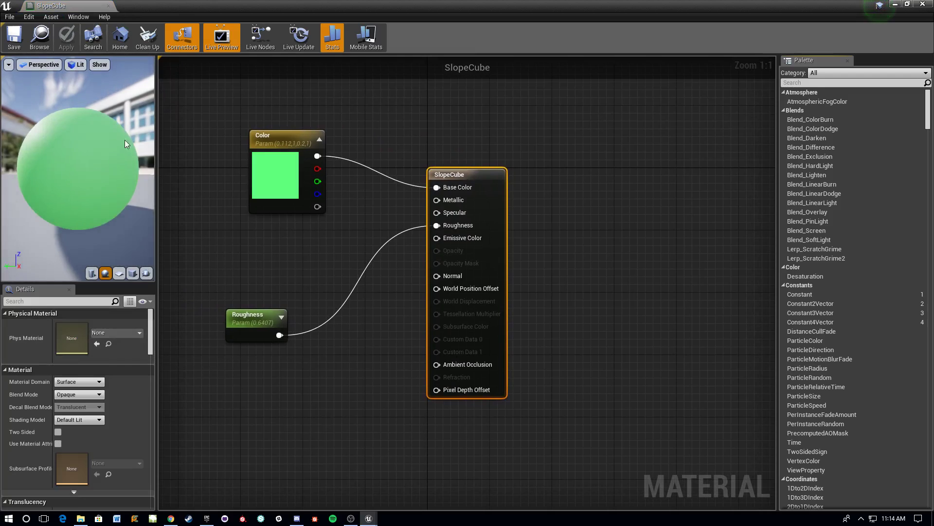
{"action": "left_click", "coordinate": [121, 332]}
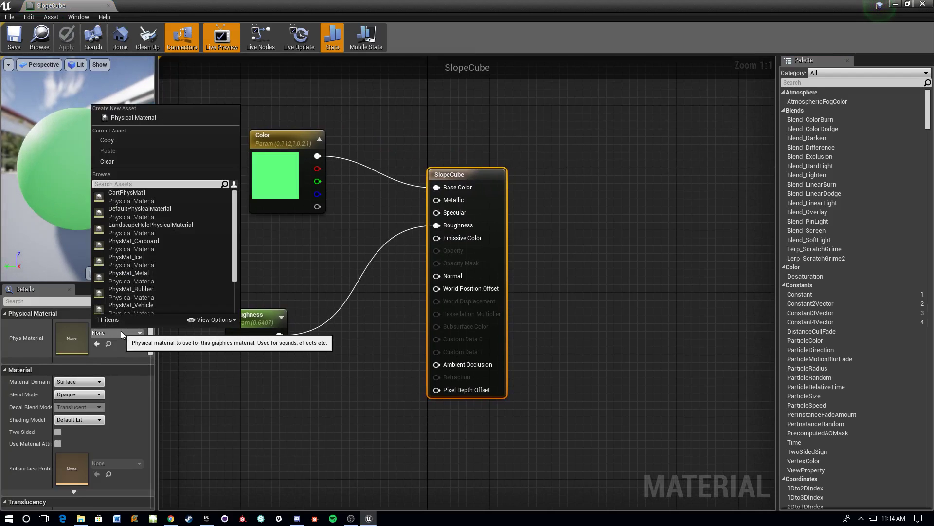
{"action": "type", "text": "slo"}
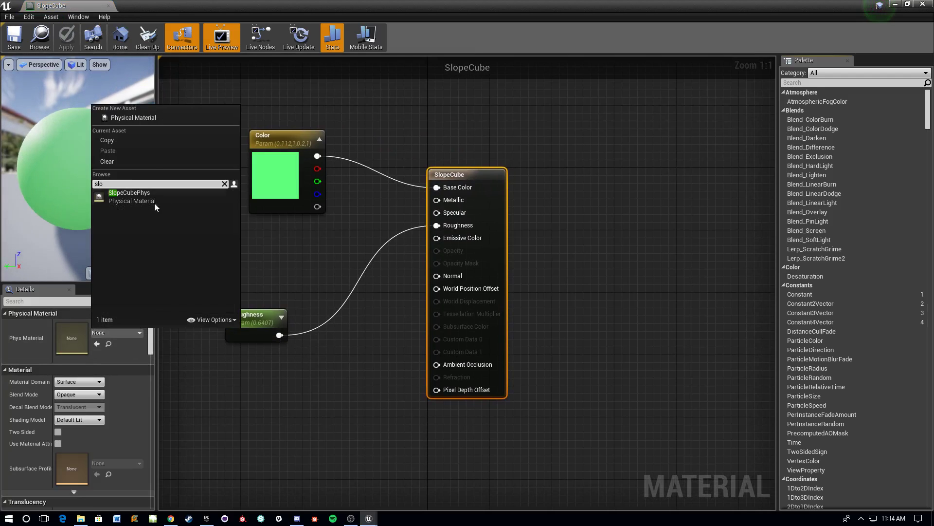
{"action": "left_click", "coordinate": [153, 202]}
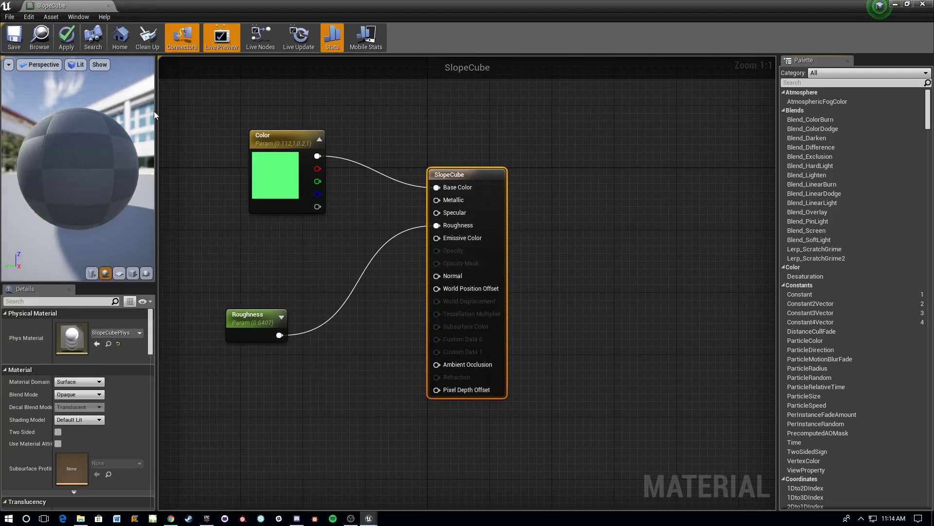
Step: Apply and save the changes to the SlopeCube material, and close its editor
{"action": "left_click", "coordinate": [65, 44]}
{"action": "left_click", "coordinate": [14, 46]}
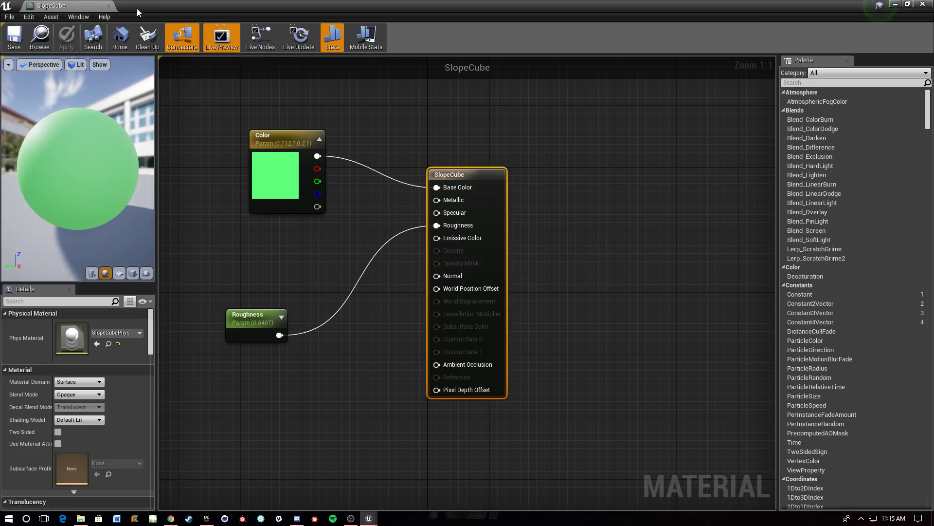
{"action": "left_click", "coordinate": [108, 5]}
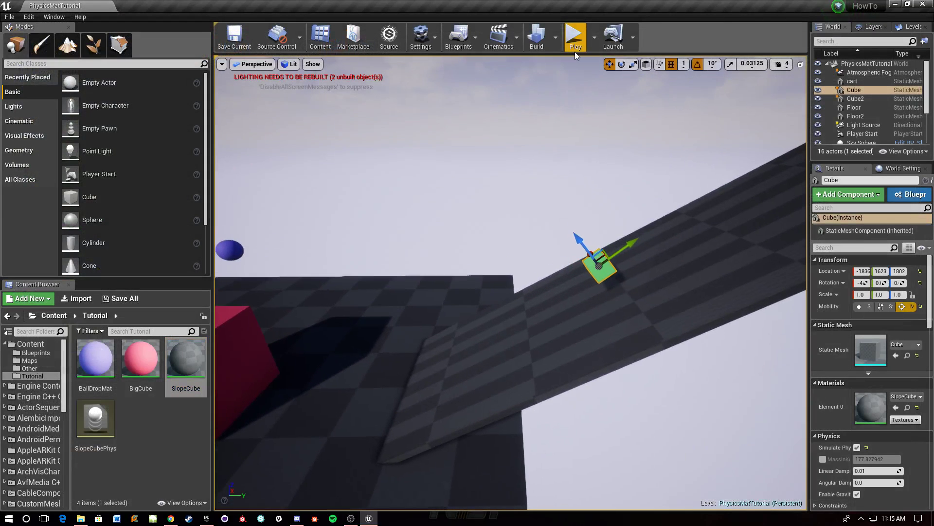
Step: Play the level twice from different viewpoints to watch how the green cube slides down the slope, stopping each run
{"action": "left_click", "coordinate": [575, 49]}
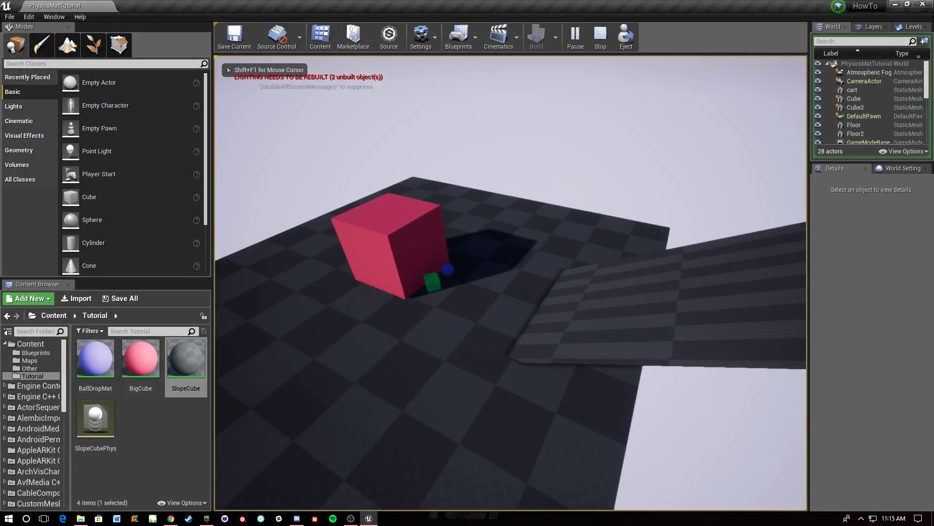
{"action": "key", "text": "Escape"}
{"action": "mouse_move", "coordinate": [548, 78]}
{"action": "right_mouse_down"}
{"action": "mouse_move", "coordinate": [516, 79]}
{"action": "mouse_move", "coordinate": [530, 61]}
{"action": "mouse_move", "coordinate": [584, 88]}
{"action": "mouse_move", "coordinate": [541, 73]}
{"action": "right_mouse_up"}
{"action": "right_click_drag", "start_coordinate": [531, 215], "coordinate": [478, 216]}
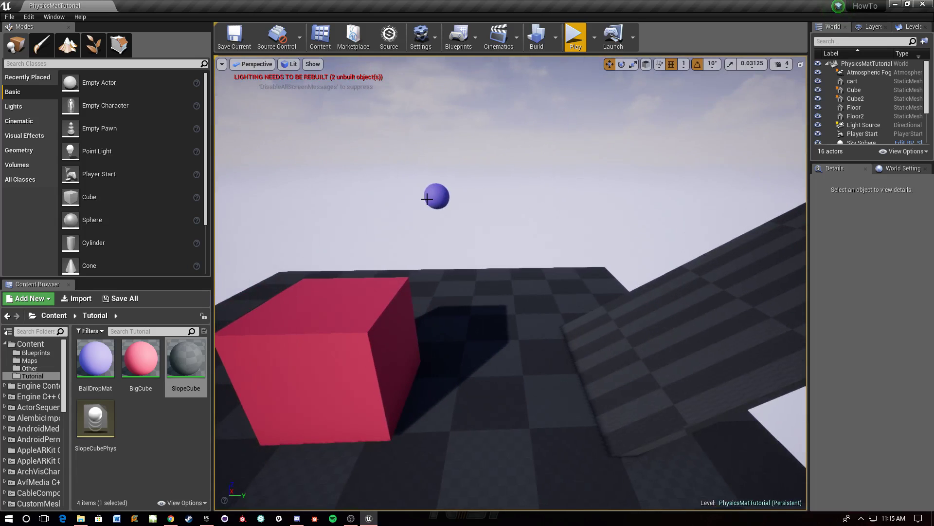
{"action": "left_click", "coordinate": [576, 36]}
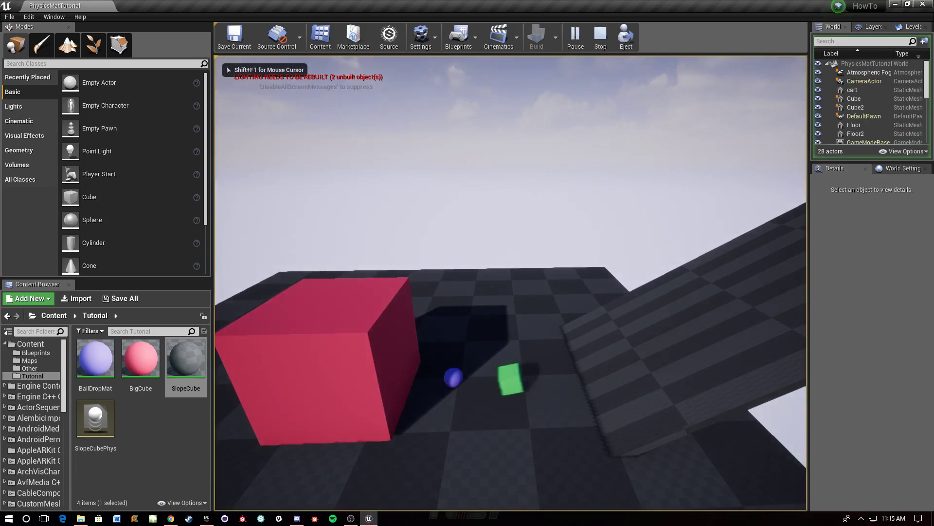
{"action": "key", "text": "Escape"}
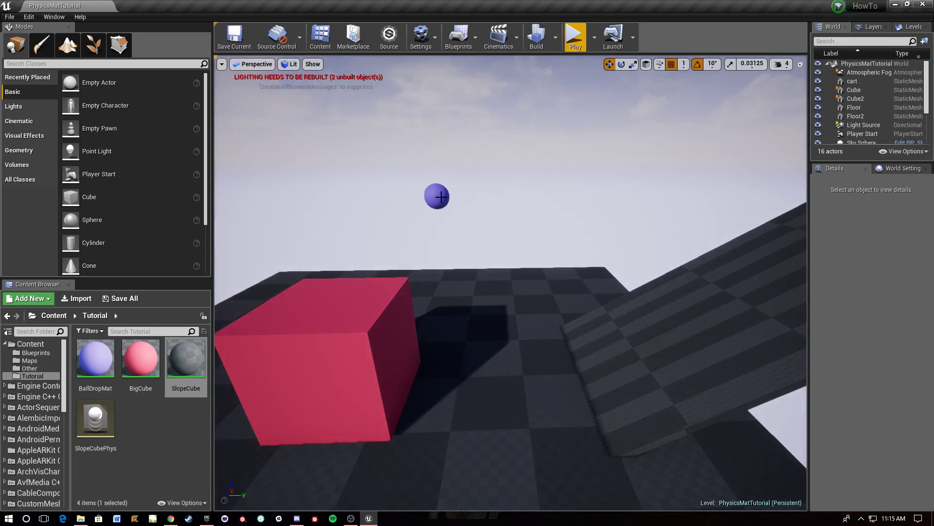
Step: Create a physical material of class PhysicalMaterial in the Tutorial folder and name it BallDropPhy
{"action": "right_click", "coordinate": [138, 427]}
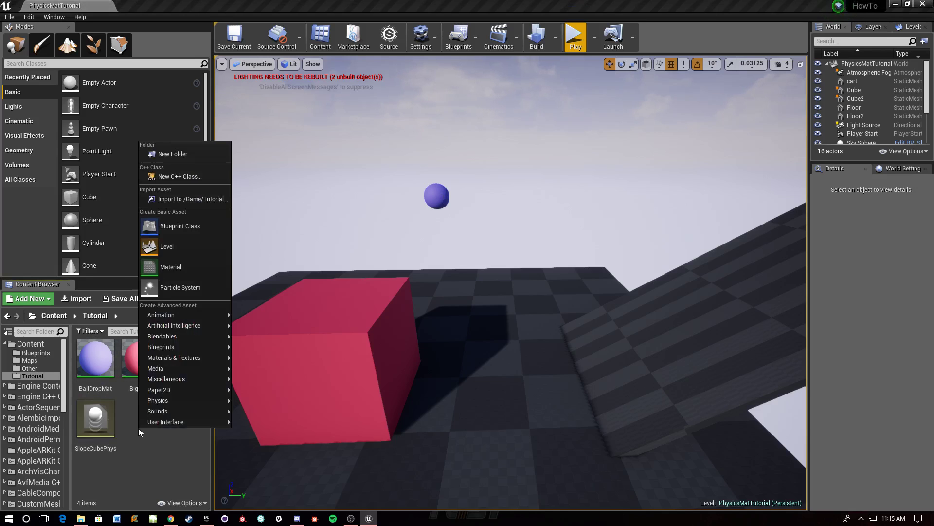
{"action": "mouse_move", "coordinate": [180, 400]}
{"action": "left_click", "coordinate": [267, 405]}
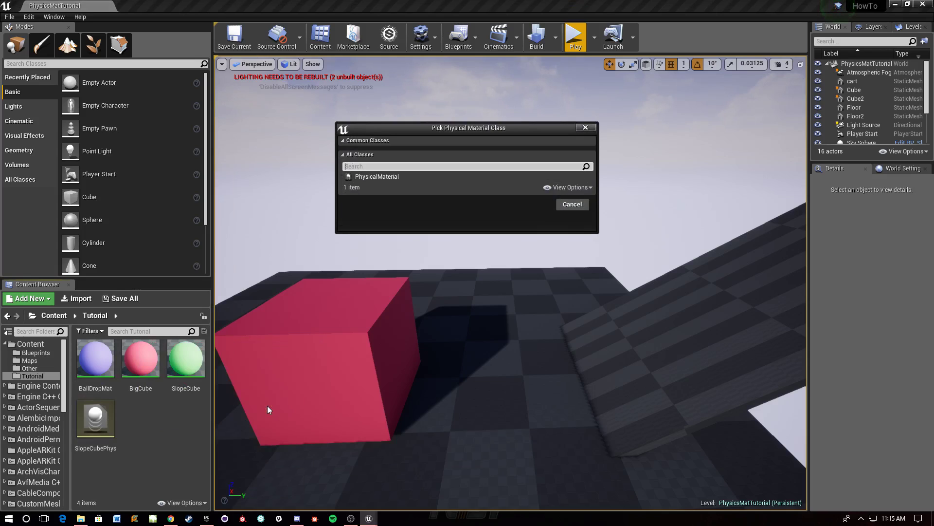
{"action": "left_click", "coordinate": [405, 175]}
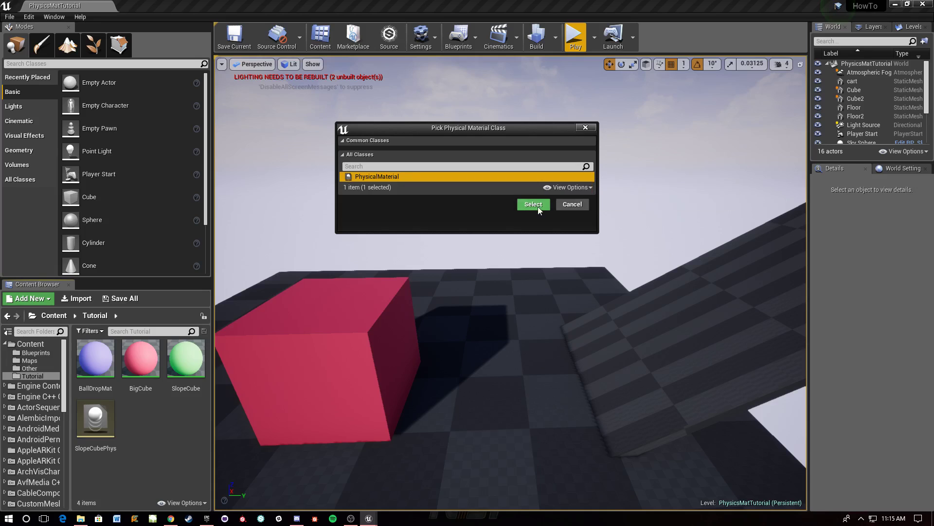
{"action": "left_click", "coordinate": [538, 206]}
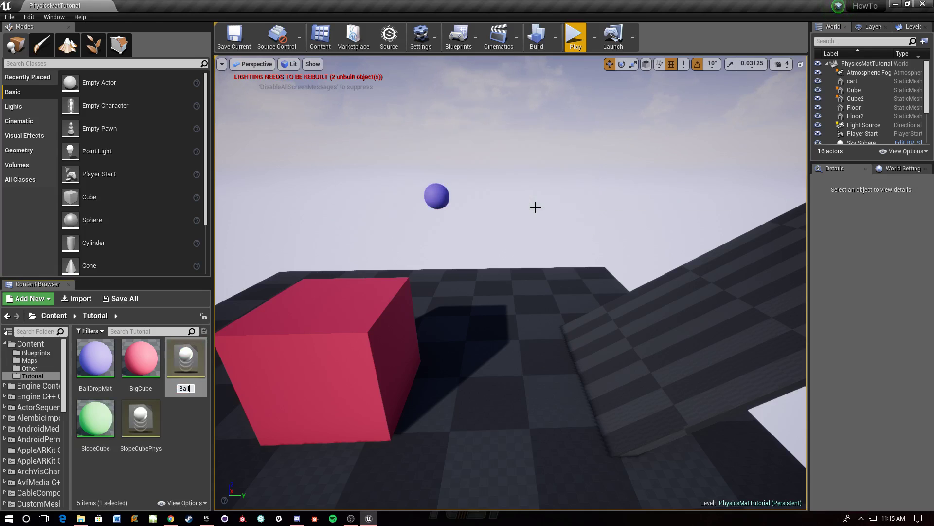
{"action": "type", "text": "BallDropPhy"}
{"action": "key", "text": "Return"}
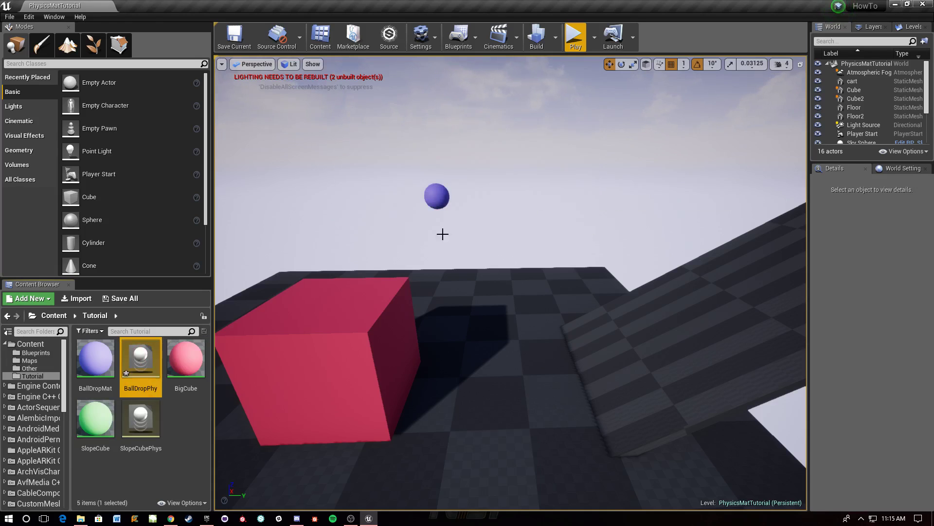
Step: Set the restitution of BallDropPhy to 1.0 with its restitution combine mode overridden to Max, then save and close the asset
{"action": "double_click", "coordinate": [148, 364]}
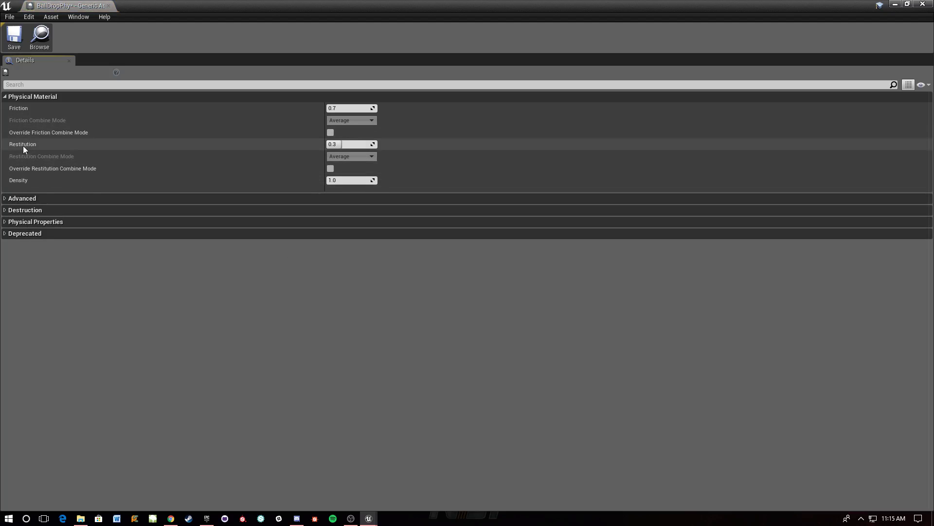
{"action": "mouse_move", "coordinate": [34, 146]}
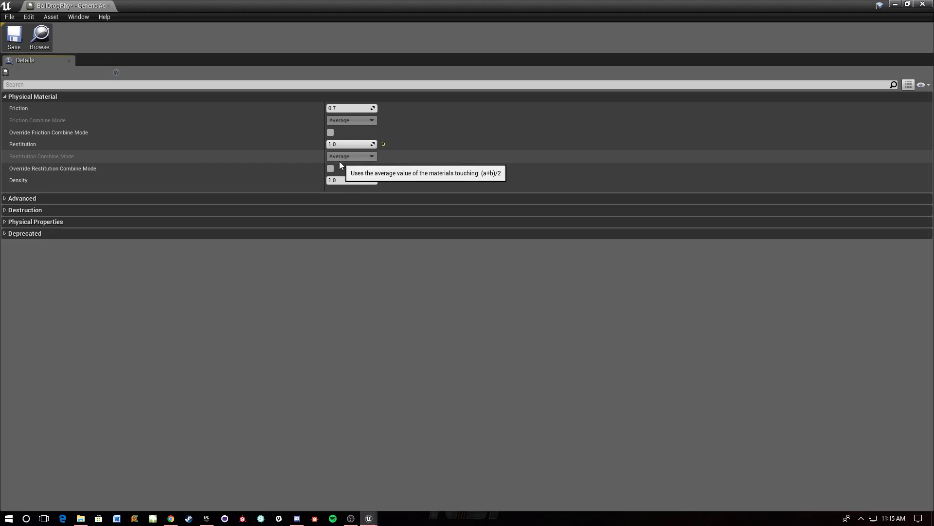
{"action": "mouse_move", "coordinate": [331, 170]}
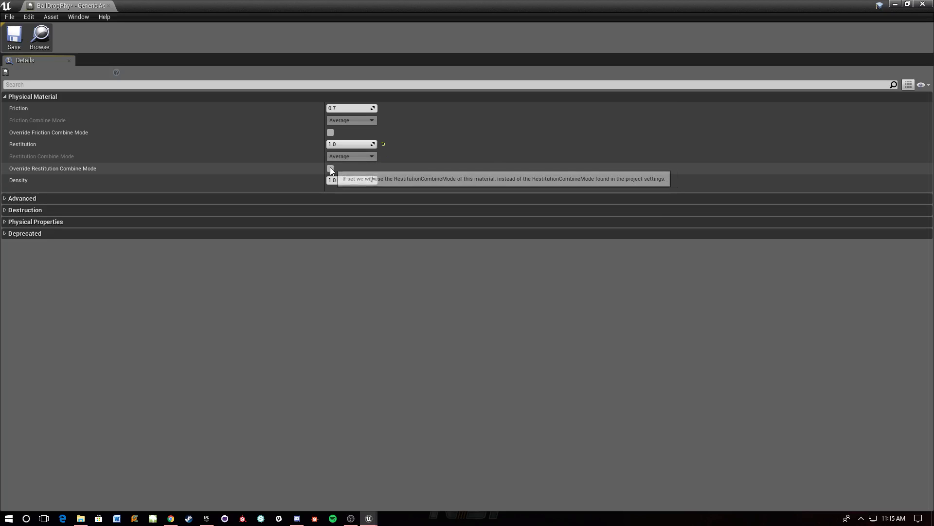
{"action": "left_click", "coordinate": [330, 169]}
{"action": "left_click", "coordinate": [348, 157]}
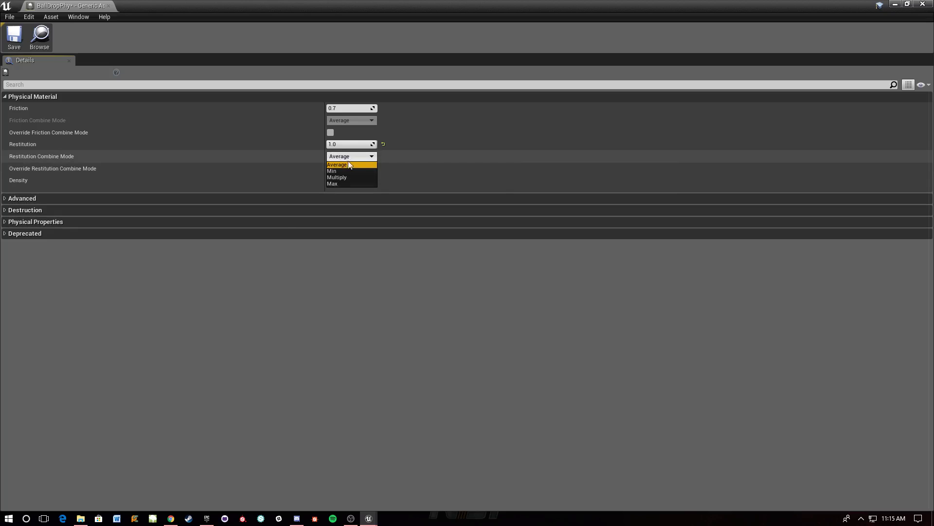
{"action": "left_click", "coordinate": [338, 184]}
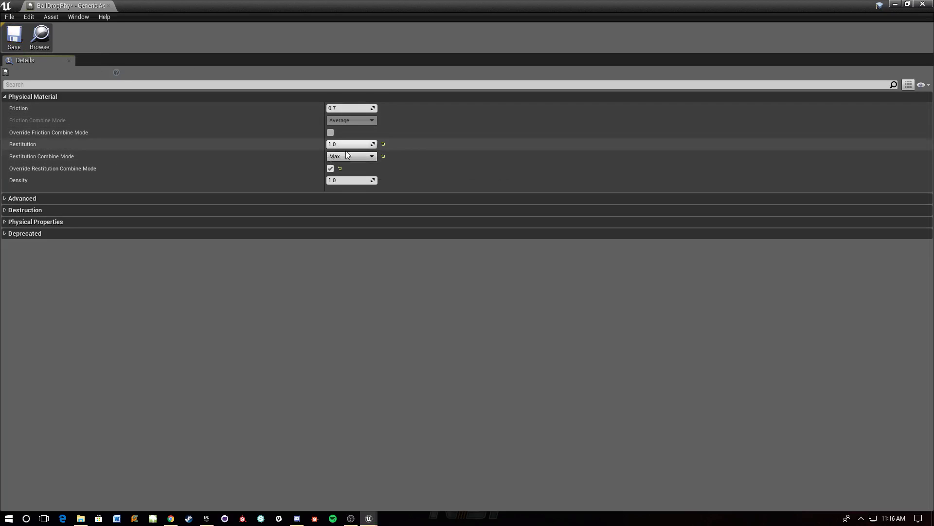
{"action": "left_click", "coordinate": [14, 43]}
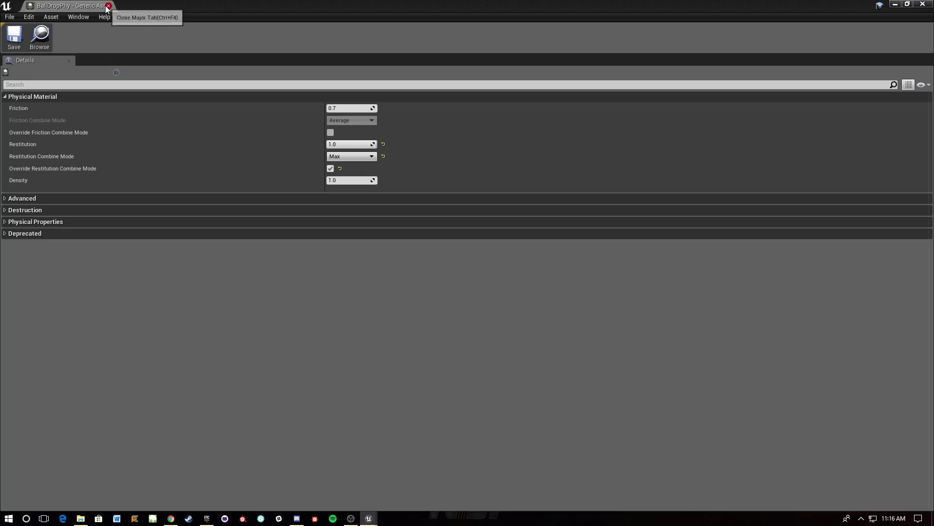
{"action": "left_click", "coordinate": [108, 7]}
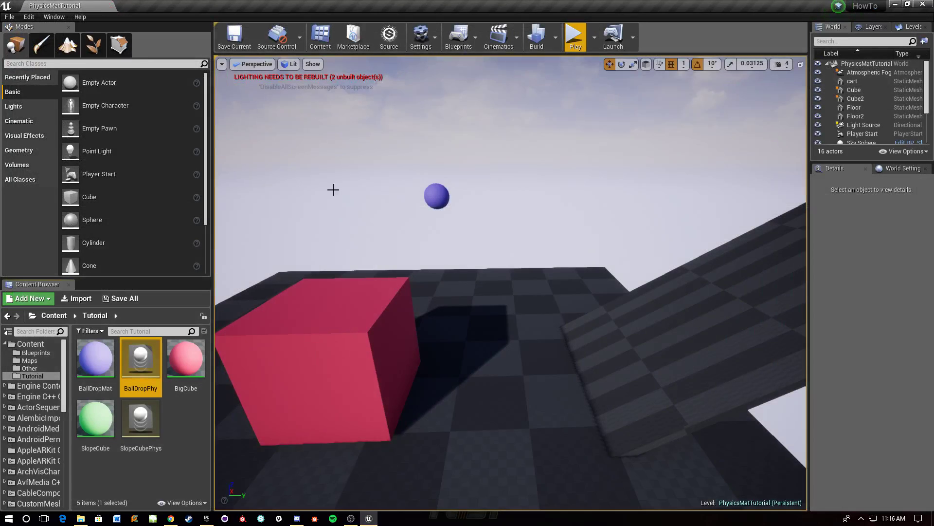
Step: Assign BallDropPhy as the physical material of BallDropMat, apply the change and close the material
{"action": "double_click", "coordinate": [95, 358]}
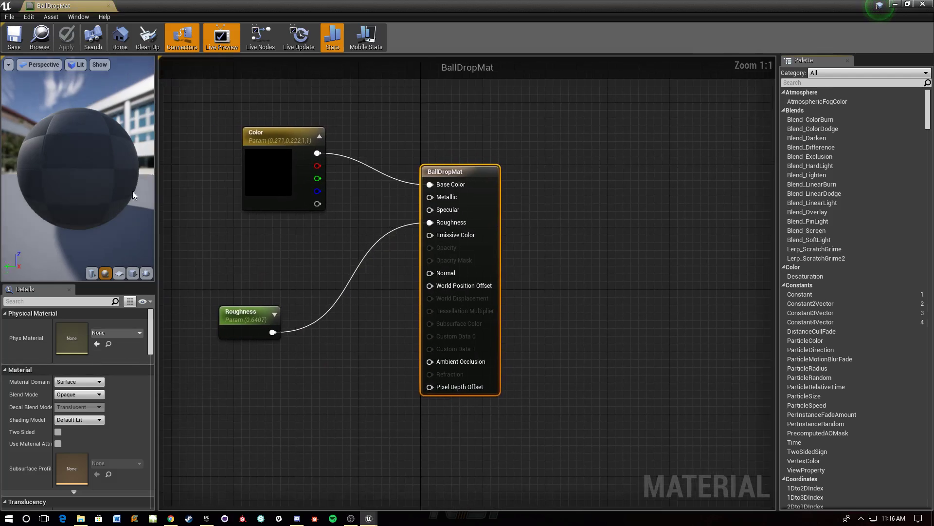
{"action": "left_click", "coordinate": [118, 334]}
{"action": "type", "text": "ball"}
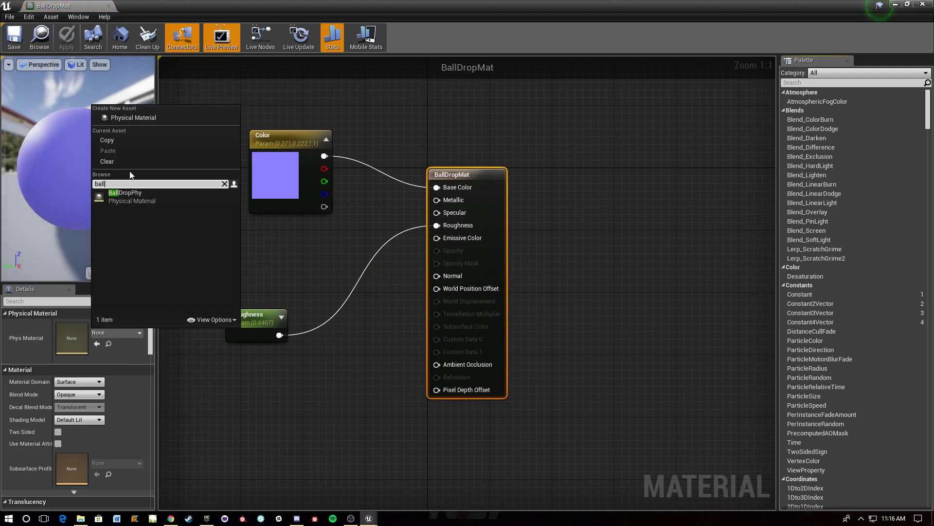
{"action": "left_click", "coordinate": [133, 203]}
{"action": "left_click", "coordinate": [67, 37]}
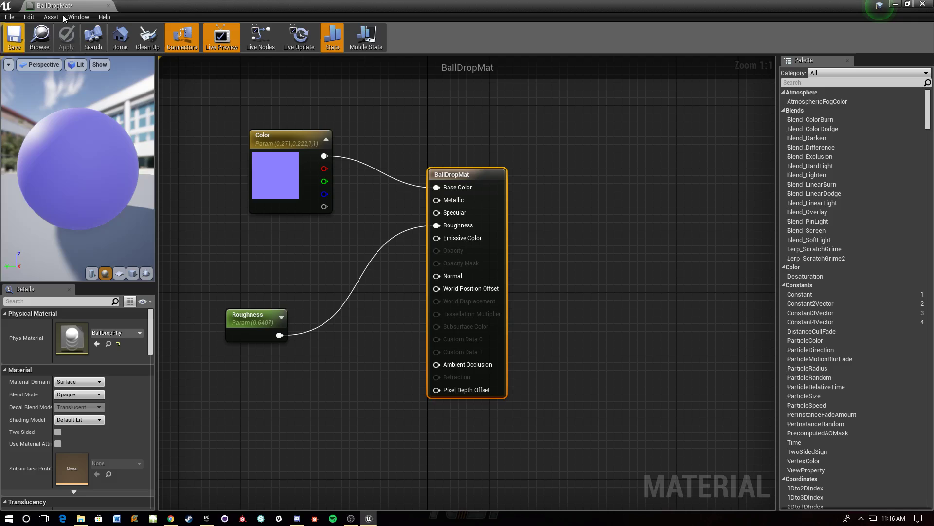
{"action": "left_click", "coordinate": [107, 6]}
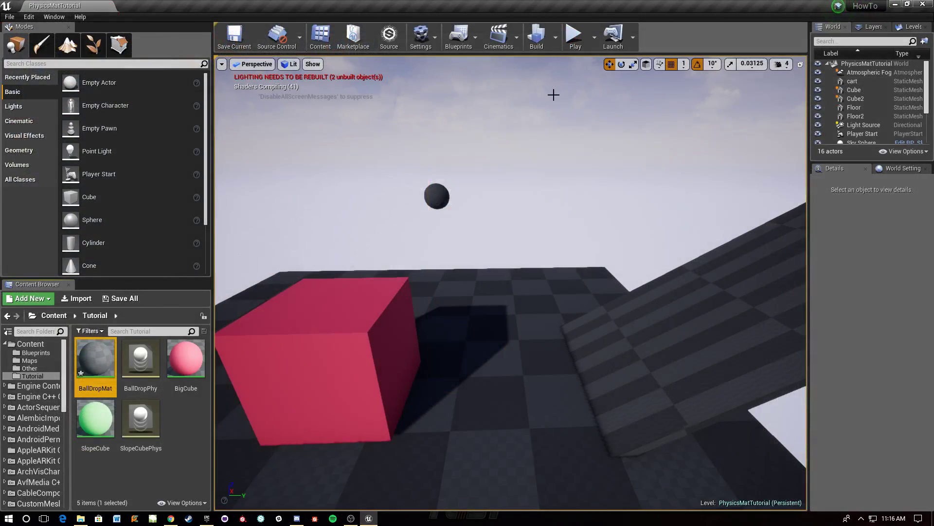
Step: Play the level to check how the purple ball bounces, and stop the run
{"action": "mouse_move", "coordinate": [552, 96]}
{"action": "right_mouse_down"}
{"action": "mouse_move", "coordinate": [560, 87]}
{"action": "mouse_move", "coordinate": [551, 96]}
{"action": "right_mouse_up"}
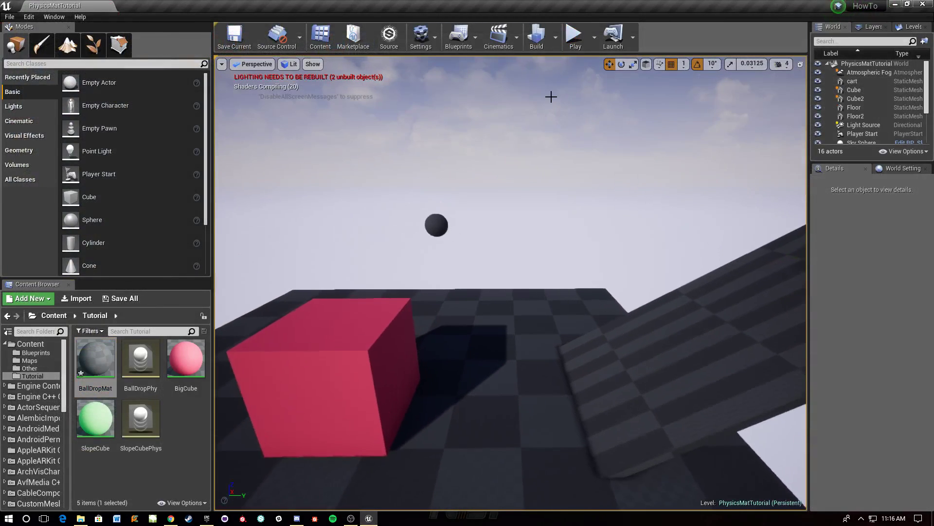
{"action": "left_click", "coordinate": [575, 38]}
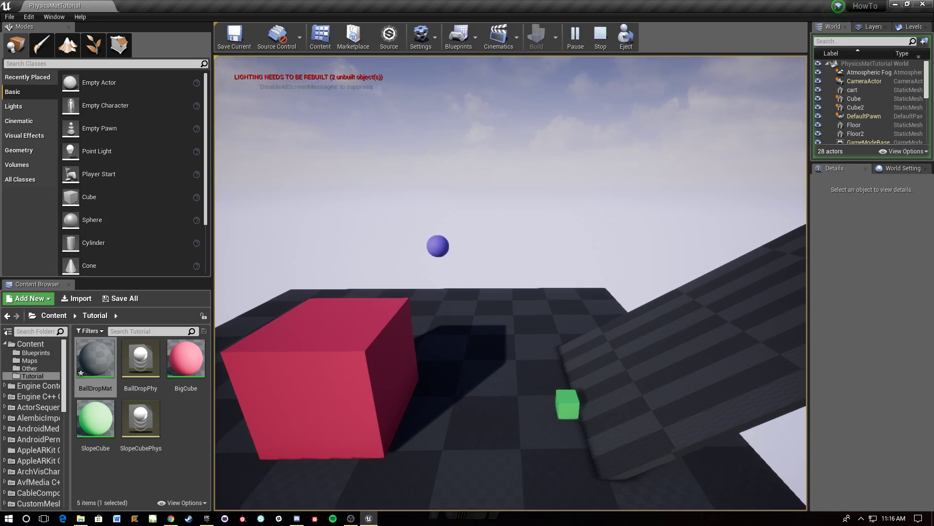
{"action": "key", "text": "Escape"}
Step: Select the big red cube in the level and examine its material and physics settings
{"action": "right_click_drag", "start_coordinate": [547, 146], "coordinate": [606, 153]}
{"action": "key", "text": "s"}
{"action": "key", "text": "w"}
{"action": "key", "text": "s"}
{"action": "key", "text": "w"}
{"action": "key", "text": "s"}
{"action": "key", "text": "d"}
{"action": "key", "text": "w"}
{"action": "key", "text": "s"}
{"action": "right_click_drag", "start_coordinate": [502, 160], "coordinate": [546, 151]}
{"action": "left_click_drag", "start_coordinate": [438, 309], "coordinate": [473, 351]}
{"action": "left_click", "coordinate": [380, 316]}
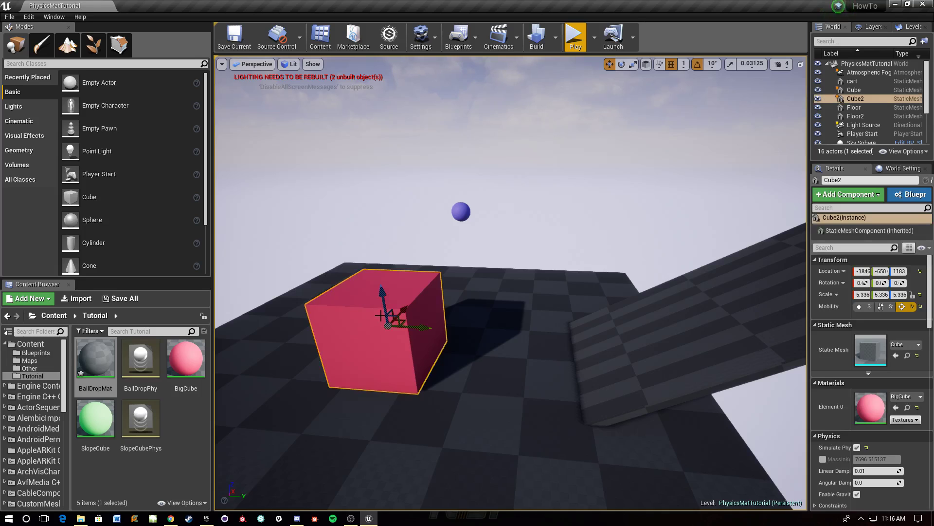
{"action": "scroll", "coordinate": [866, 360], "scroll_direction": "down", "scroll_amount": 2}
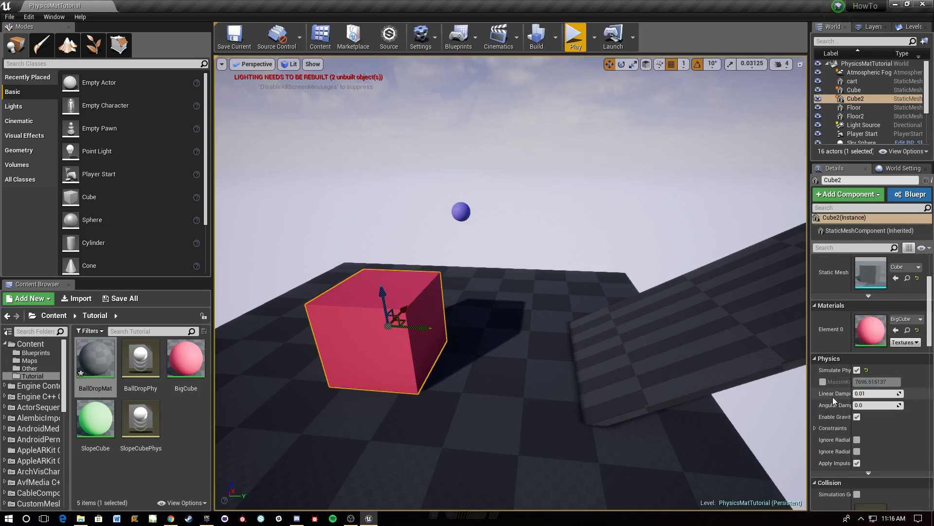
{"action": "right_click_drag", "start_coordinate": [510, 282], "coordinate": [438, 289]}
Step: Create a physical material of class PhysicalMaterial in the Tutorial folder and name it BigCubePhys
{"action": "right_click", "coordinate": [196, 413]}
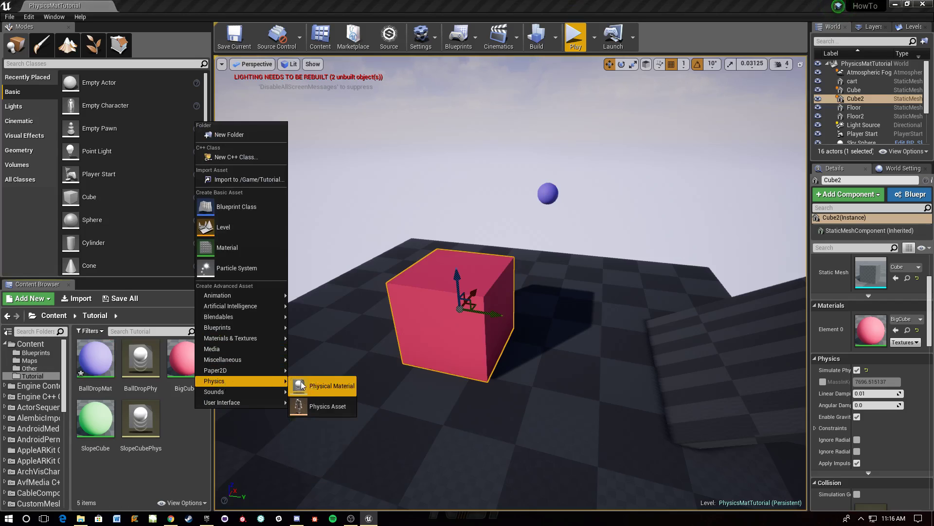
{"action": "left_click", "coordinate": [329, 387]}
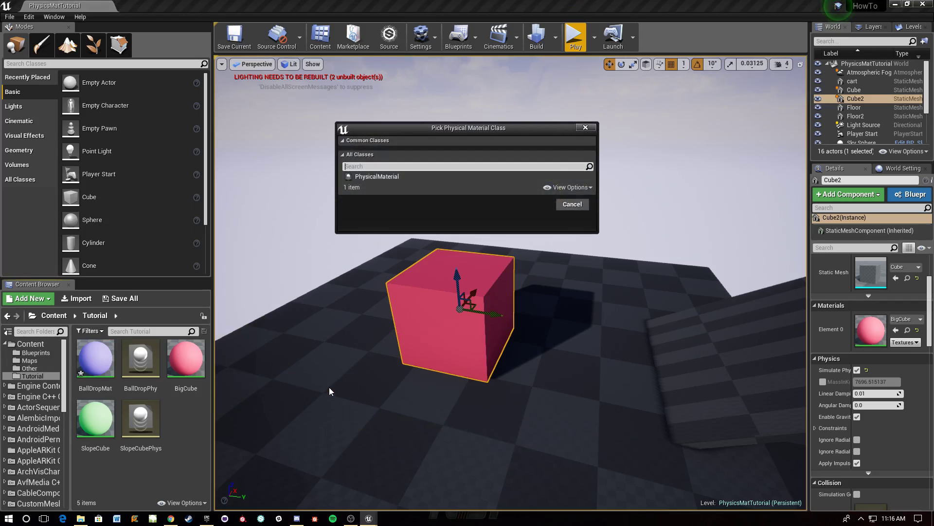
{"action": "left_click", "coordinate": [390, 176]}
{"action": "left_click", "coordinate": [533, 204]}
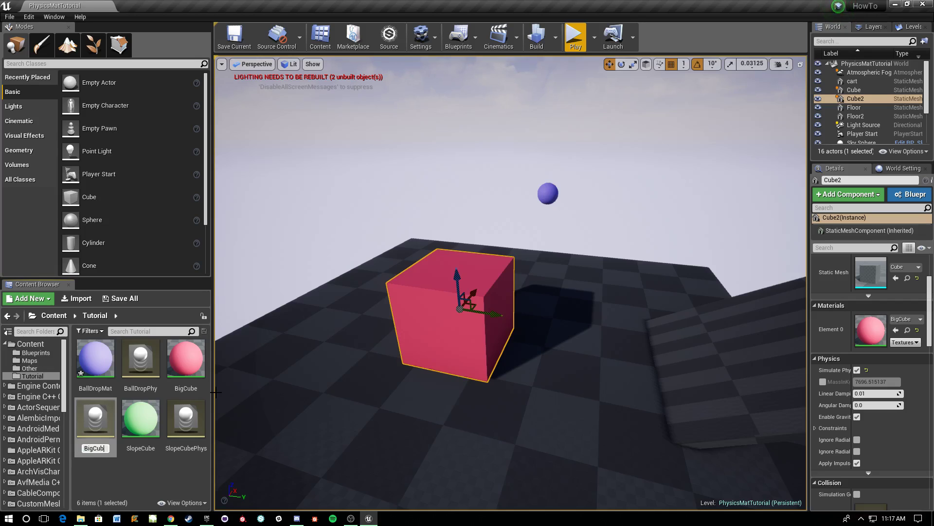
{"action": "key", "text": "Return"}
Step: Open BigCubePhys, set its friction to 0 and override its friction combine mode with Min
{"action": "double_click", "coordinate": [107, 419]}
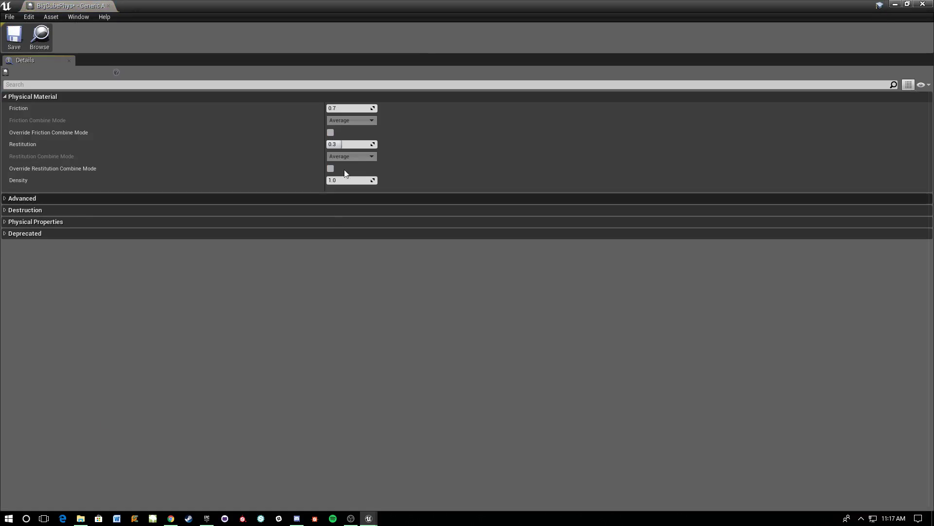
{"action": "left_click", "coordinate": [344, 108]}
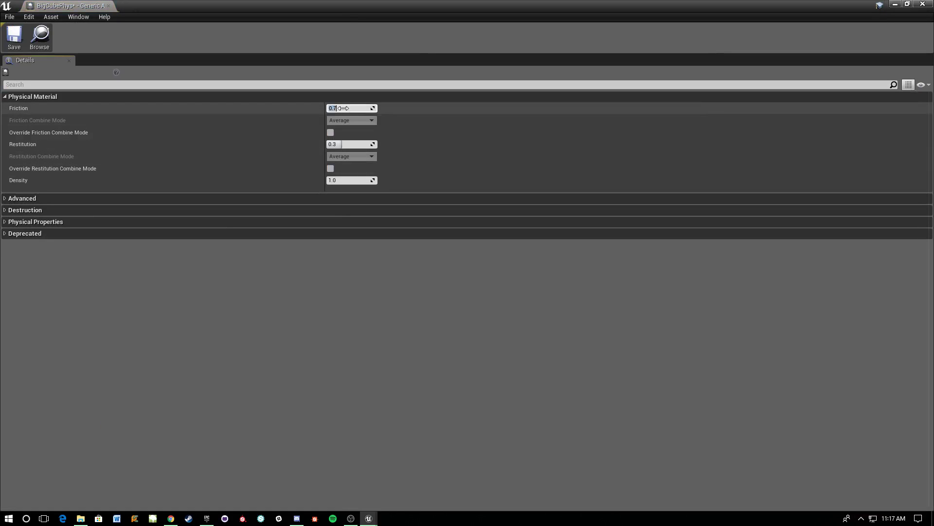
{"action": "left_click", "coordinate": [330, 132]}
{"action": "left_click", "coordinate": [351, 120]}
{"action": "left_click", "coordinate": [346, 136]}
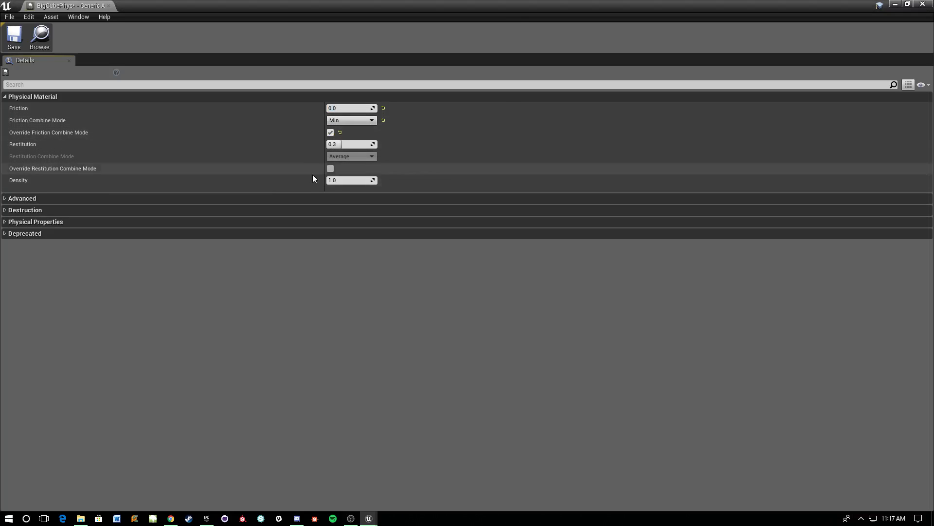
Step: Set the density of BigCubePhys to 0.01 and save the asset
{"action": "left_click", "coordinate": [340, 180]}
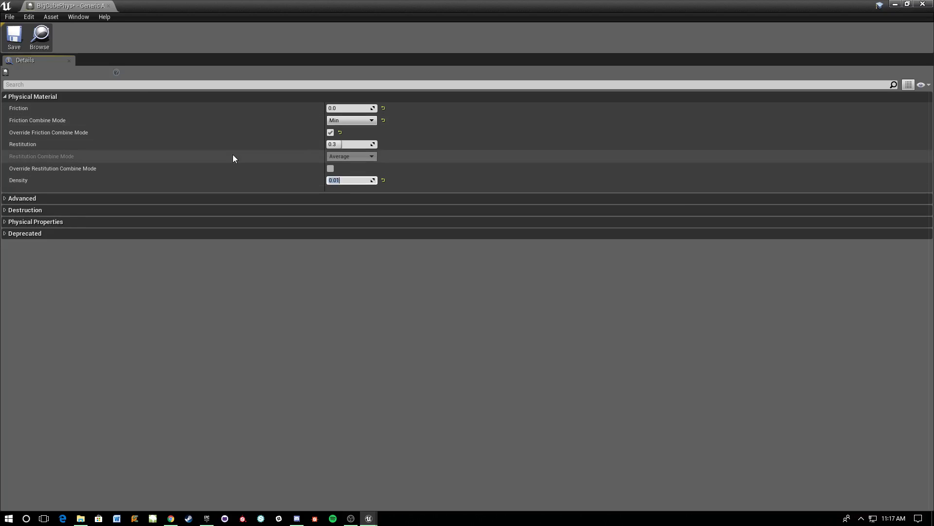
{"action": "left_click", "coordinate": [384, 183]}
{"action": "left_click", "coordinate": [383, 181]}
{"action": "left_click", "coordinate": [356, 182]}
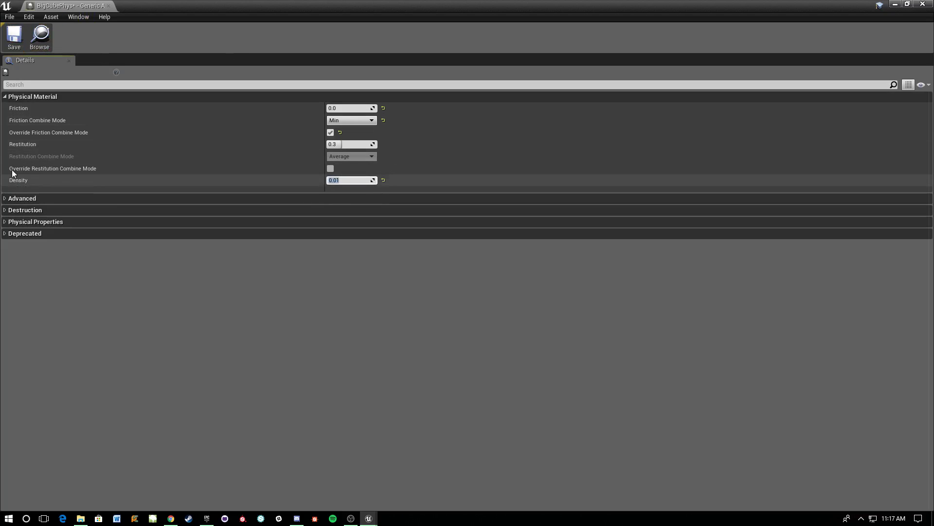
{"action": "left_click", "coordinate": [14, 38]}
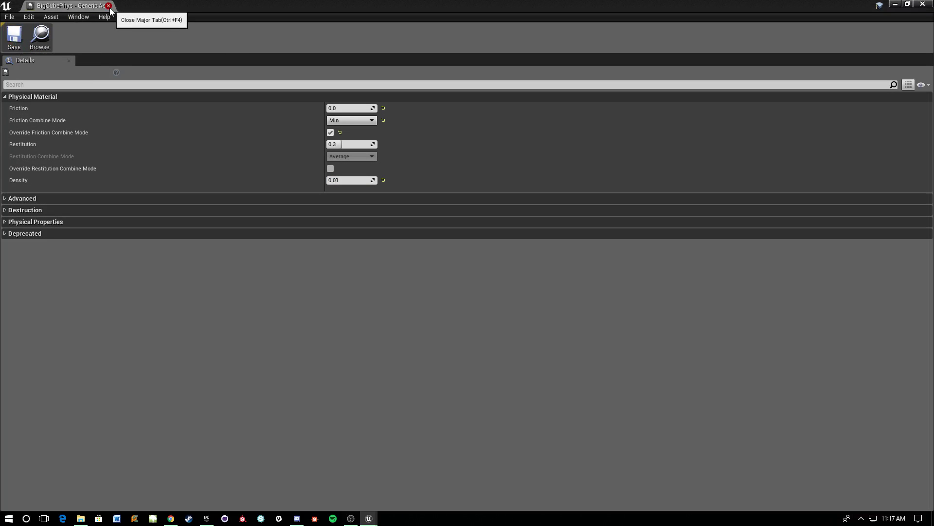
Step: Close the BigCubePhys asset and widen the Details area so the cube's physics properties are readable
{"action": "left_click", "coordinate": [109, 8]}
{"action": "right_click_drag", "start_coordinate": [484, 289], "coordinate": [352, 295]}
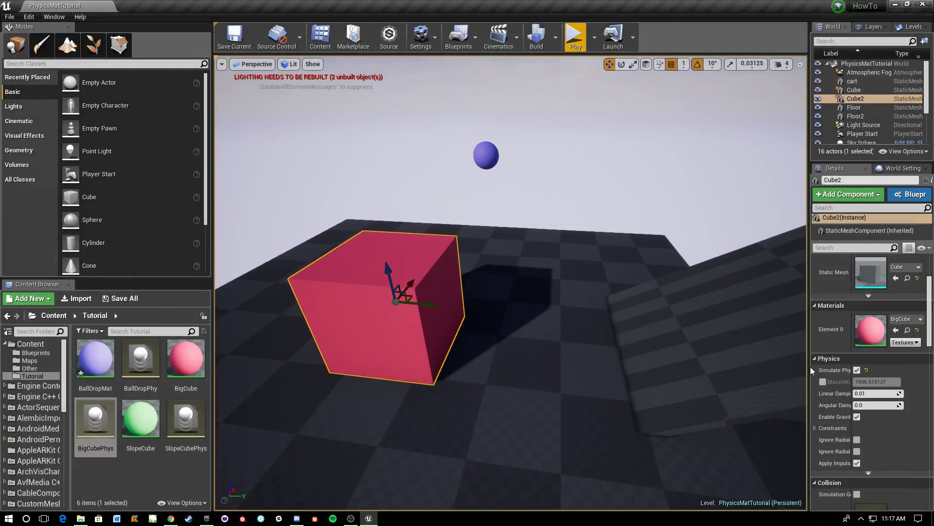
{"action": "left_click_drag", "start_coordinate": [803, 369], "coordinate": [739, 371]}
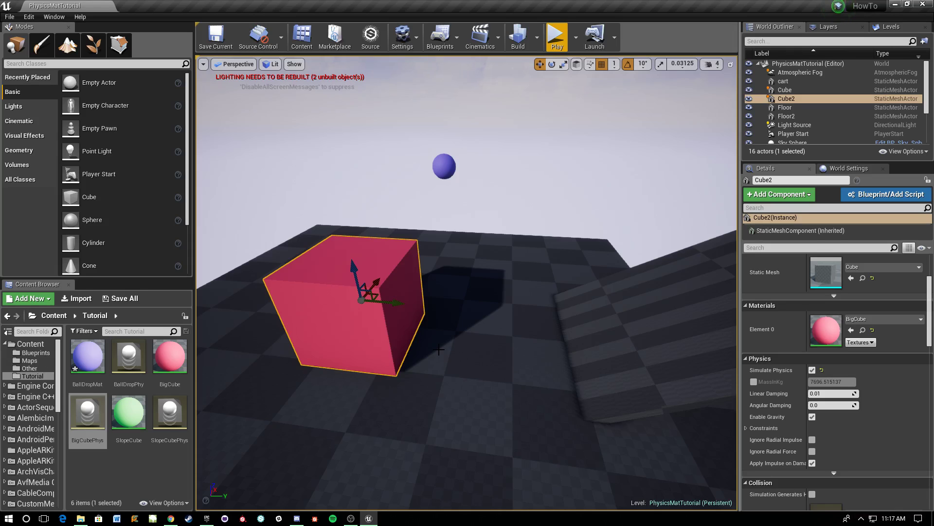
{"action": "right_click_drag", "start_coordinate": [465, 322], "coordinate": [381, 312]}
Step: Assign BigCubePhys as the Phys Material of the BigCube material, apply the change and close the material
{"action": "left_click_drag", "start_coordinate": [170, 358], "coordinate": [201, 321]}
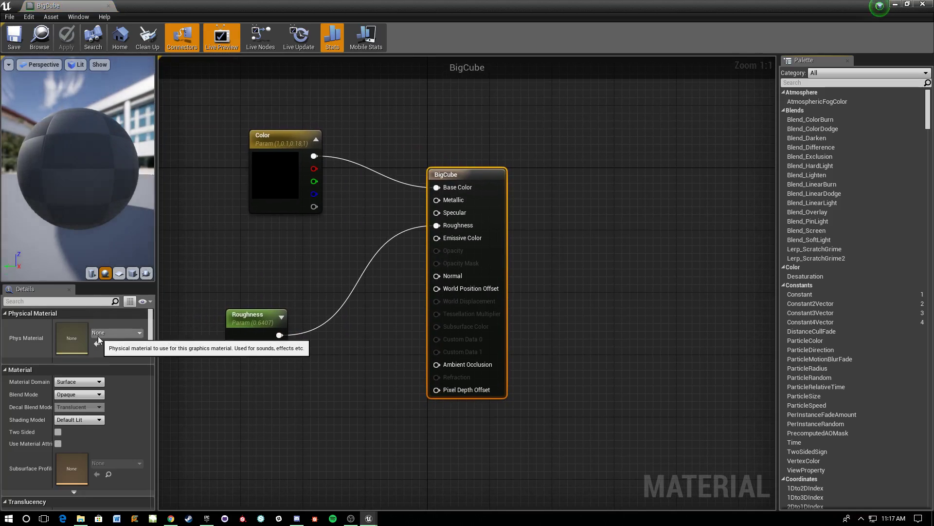
{"action": "left_click", "coordinate": [103, 333]}
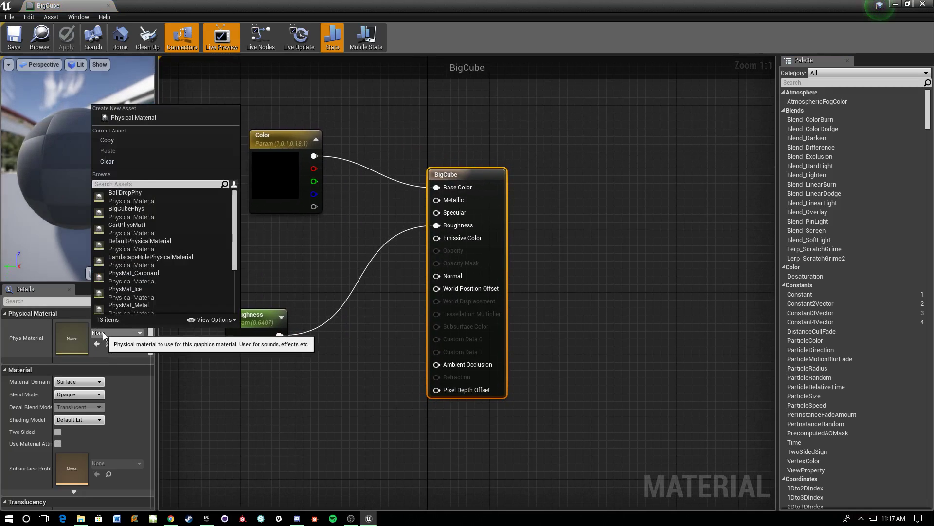
{"action": "type", "text": "bigcube"}
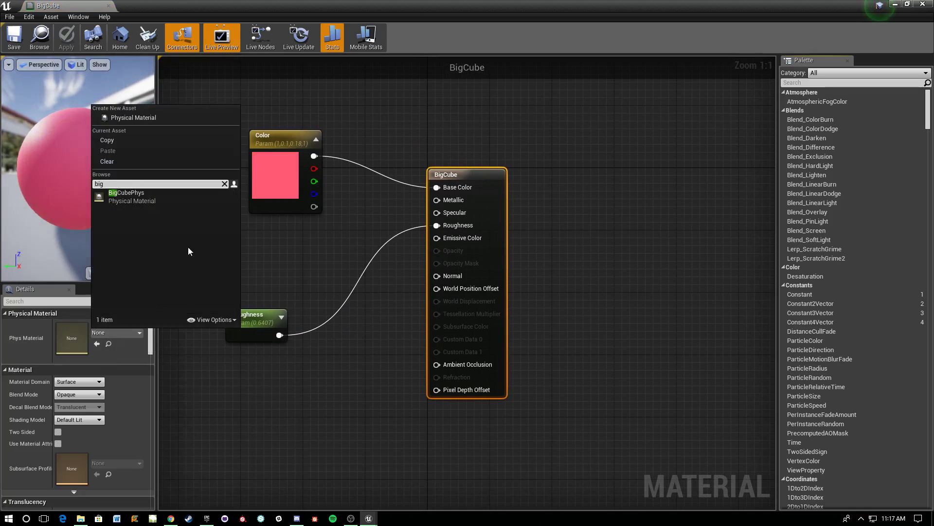
{"action": "left_click", "coordinate": [165, 214]}
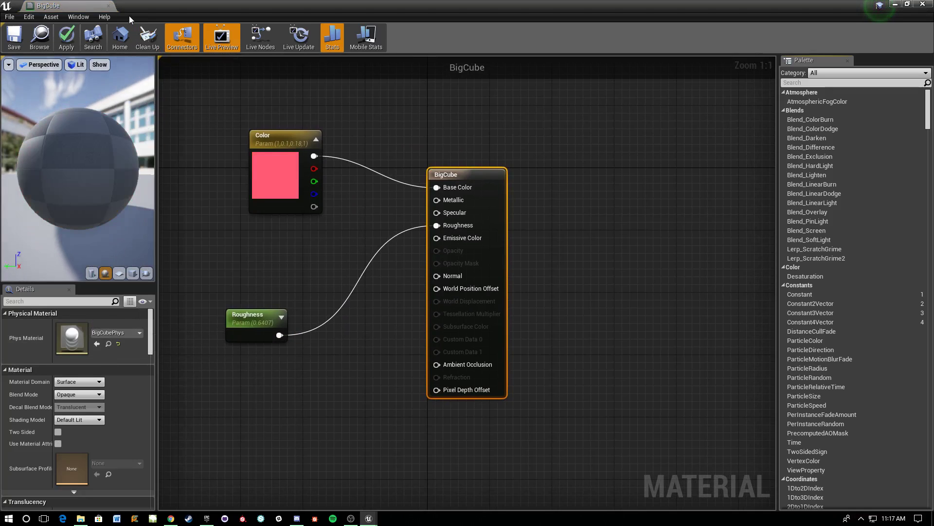
{"action": "left_click", "coordinate": [65, 39]}
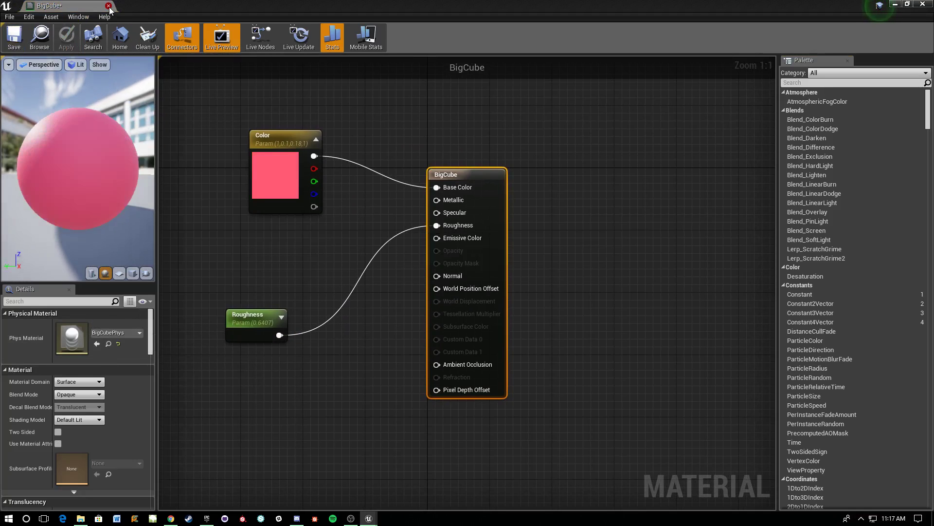
{"action": "left_click", "coordinate": [108, 5]}
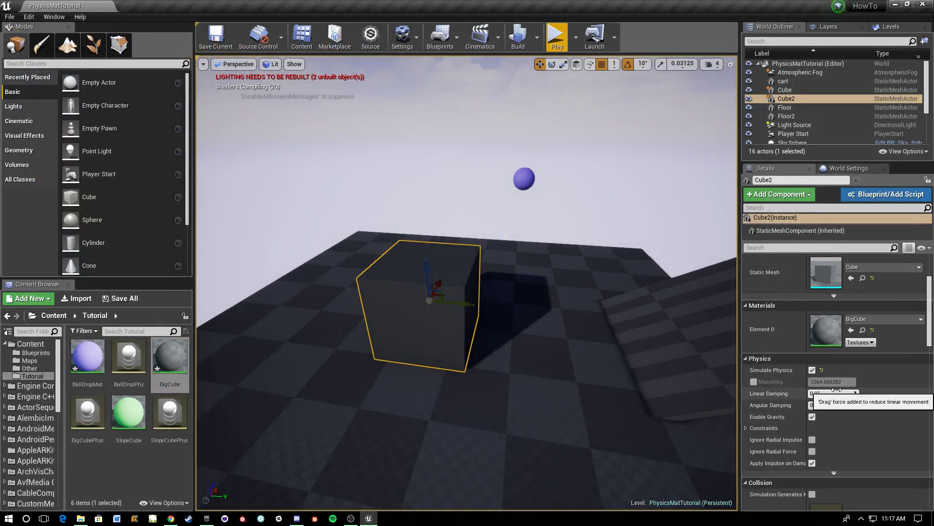
Step: Play the level, fly around to test how the big red cube reacts when hit by the green cube, and stop the session
{"action": "right_click_drag", "start_coordinate": [549, 320], "coordinate": [540, 341]}
{"action": "mouse_move", "coordinate": [530, 302]}
{"action": "right_mouse_down"}
{"action": "mouse_move", "coordinate": [496, 297]}
{"action": "mouse_move", "coordinate": [566, 288]}
{"action": "mouse_move", "coordinate": [523, 285]}
{"action": "right_mouse_up"}
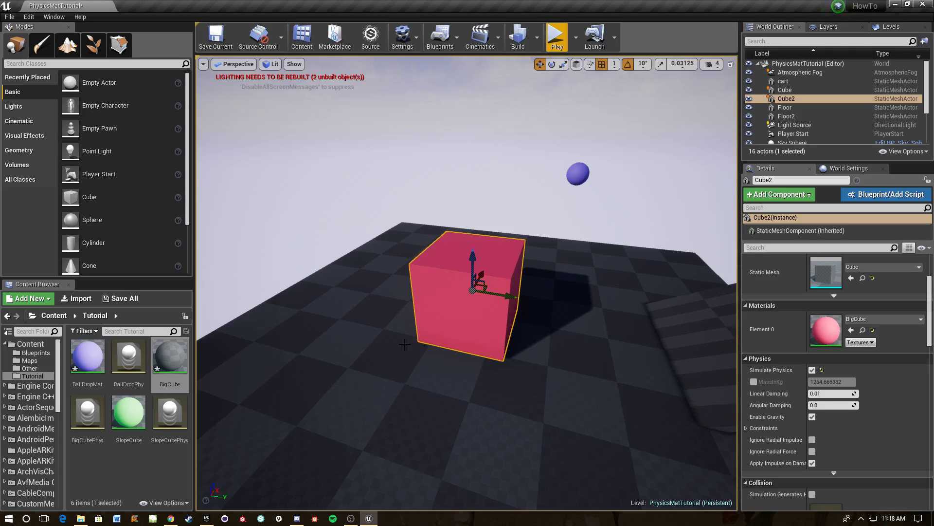
{"action": "right_click_drag", "start_coordinate": [508, 313], "coordinate": [508, 313]}
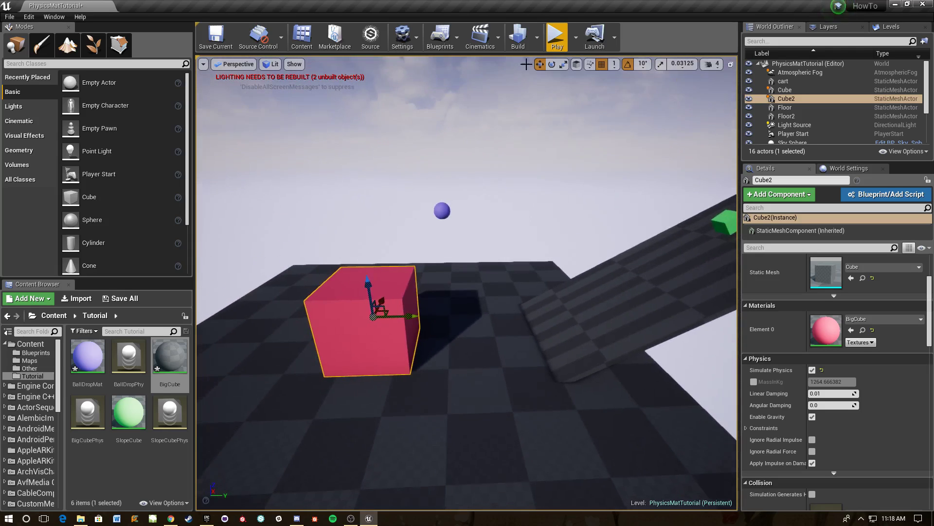
{"action": "left_click", "coordinate": [557, 37]}
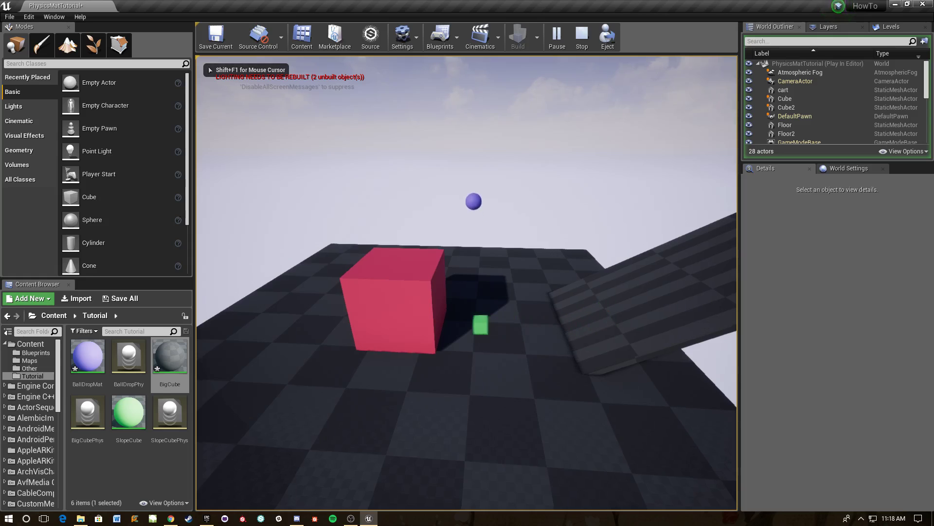
{"action": "key", "text": "w"}
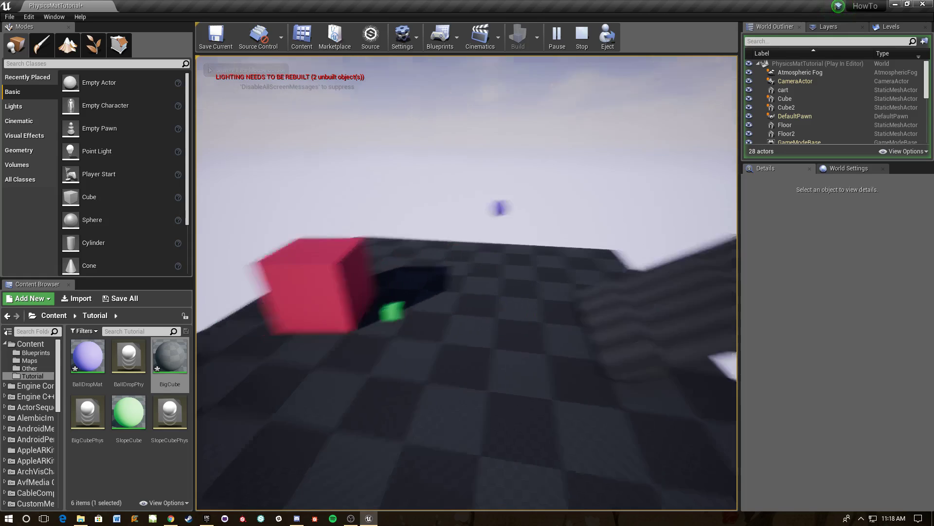
{"action": "key", "text": "s"}
{"action": "key", "text": "w"}
{"action": "key", "text": "s"}
{"action": "key", "text": "w"}
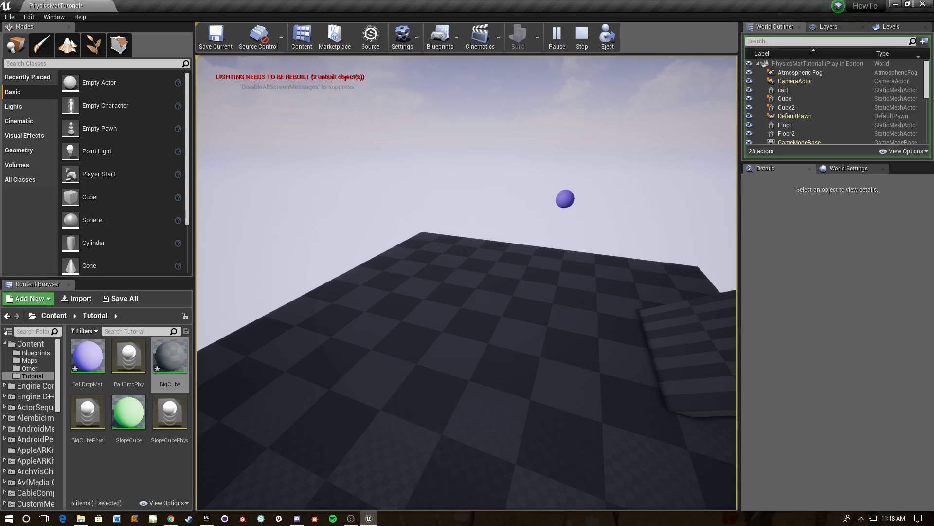
{"action": "key", "text": "Escape"}
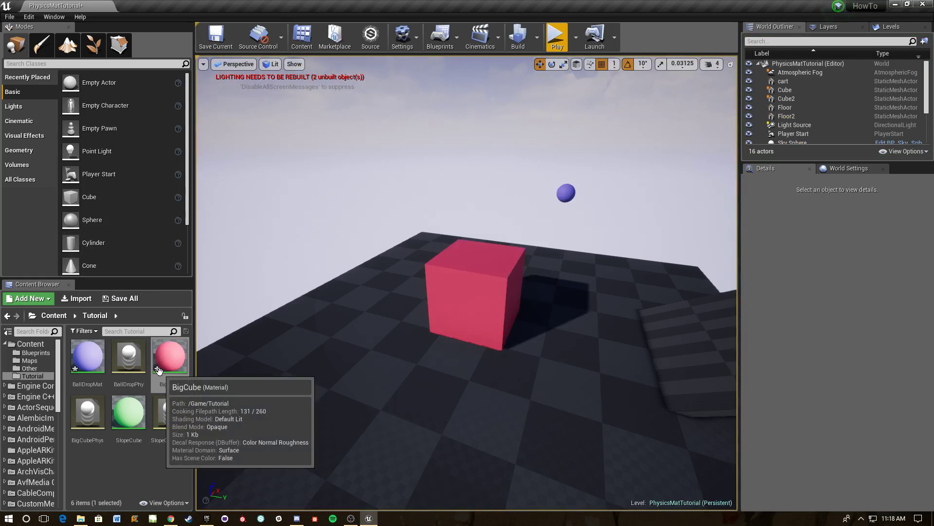
Step: Open the BallDropPhy physical material, review its restitution and combine mode override, and close it
{"action": "double_click", "coordinate": [121, 364]}
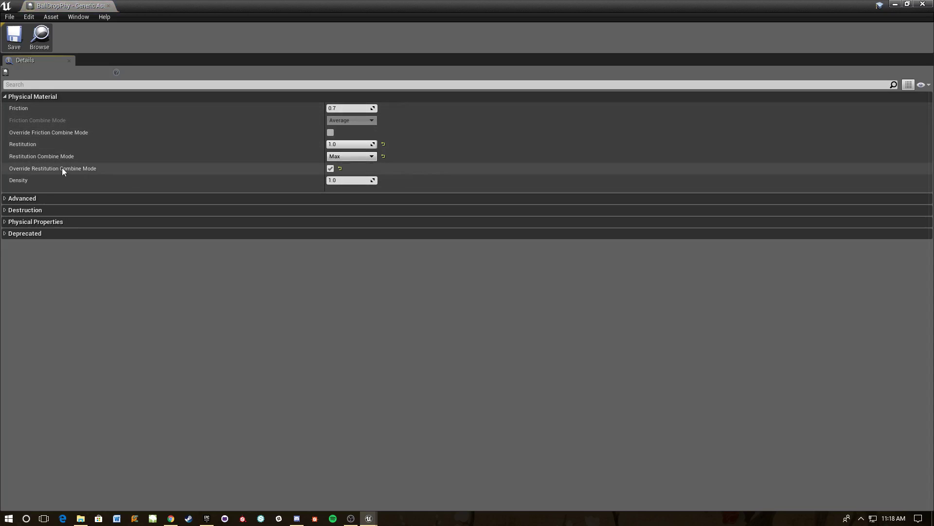
{"action": "left_click", "coordinate": [109, 6]}
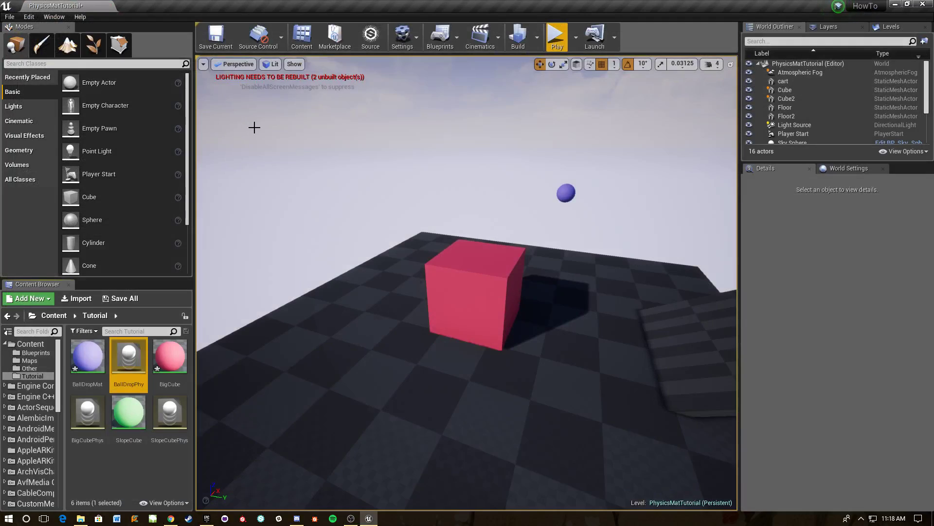